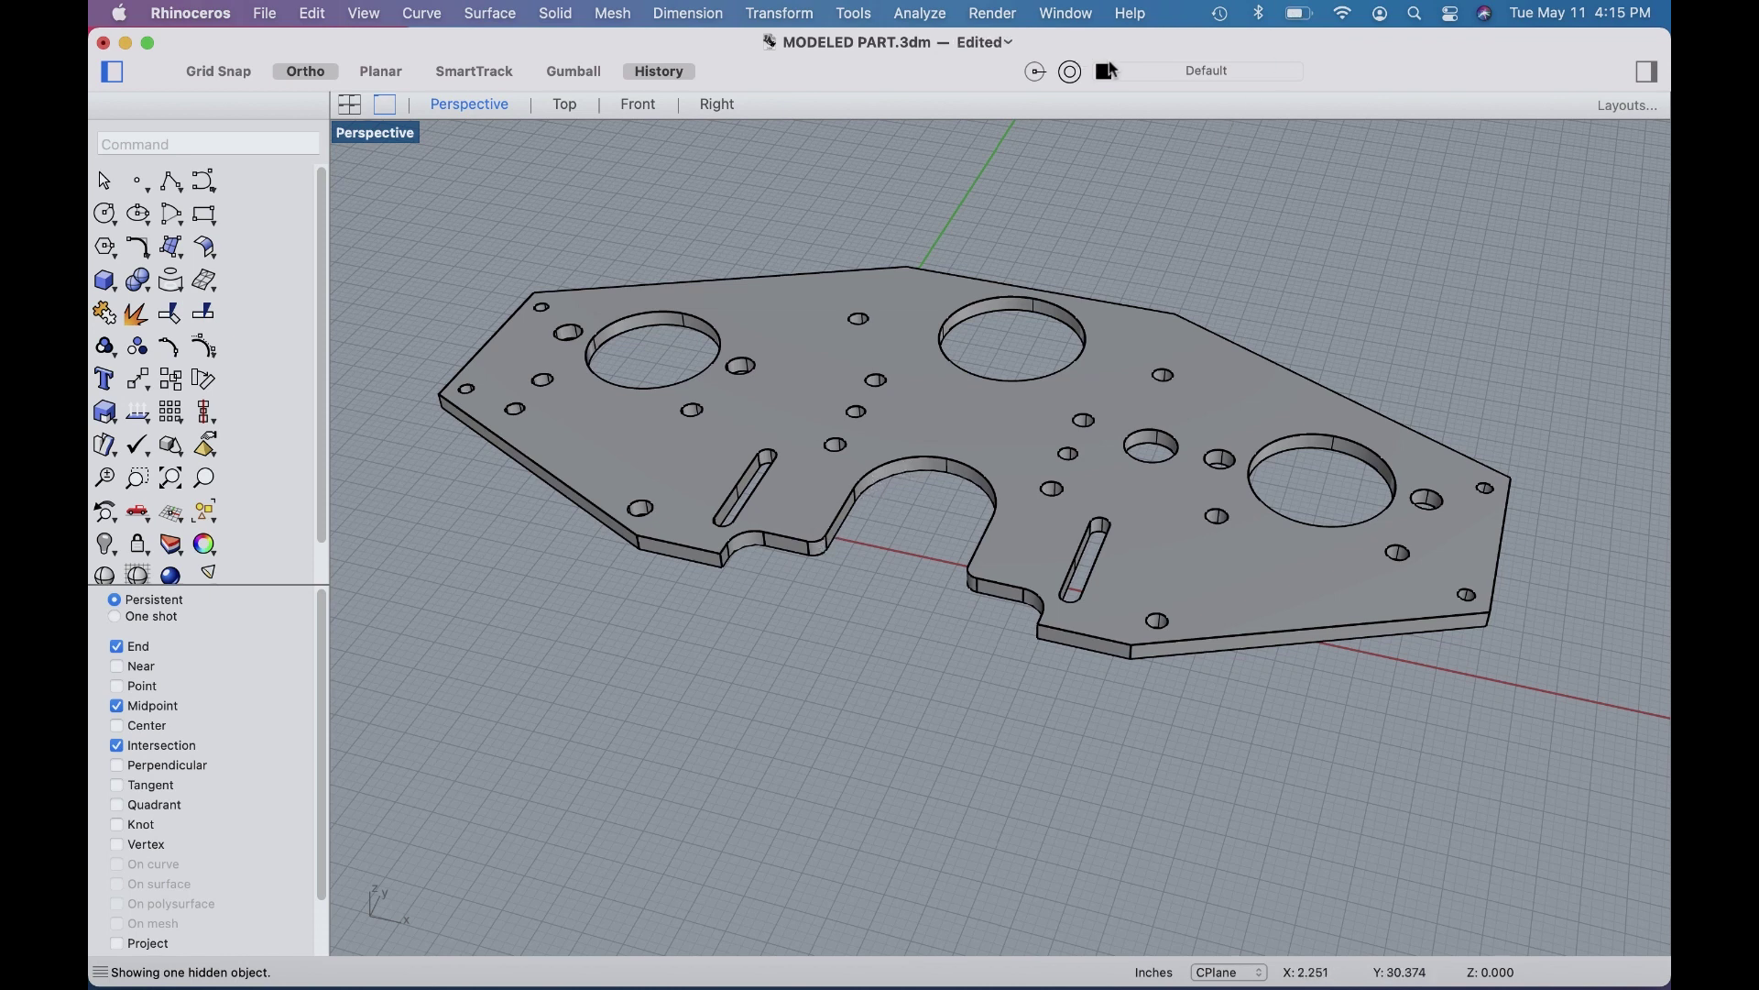
In the Layers list, hide the SOLID layer and show the CUT layer
click(1130, 75)
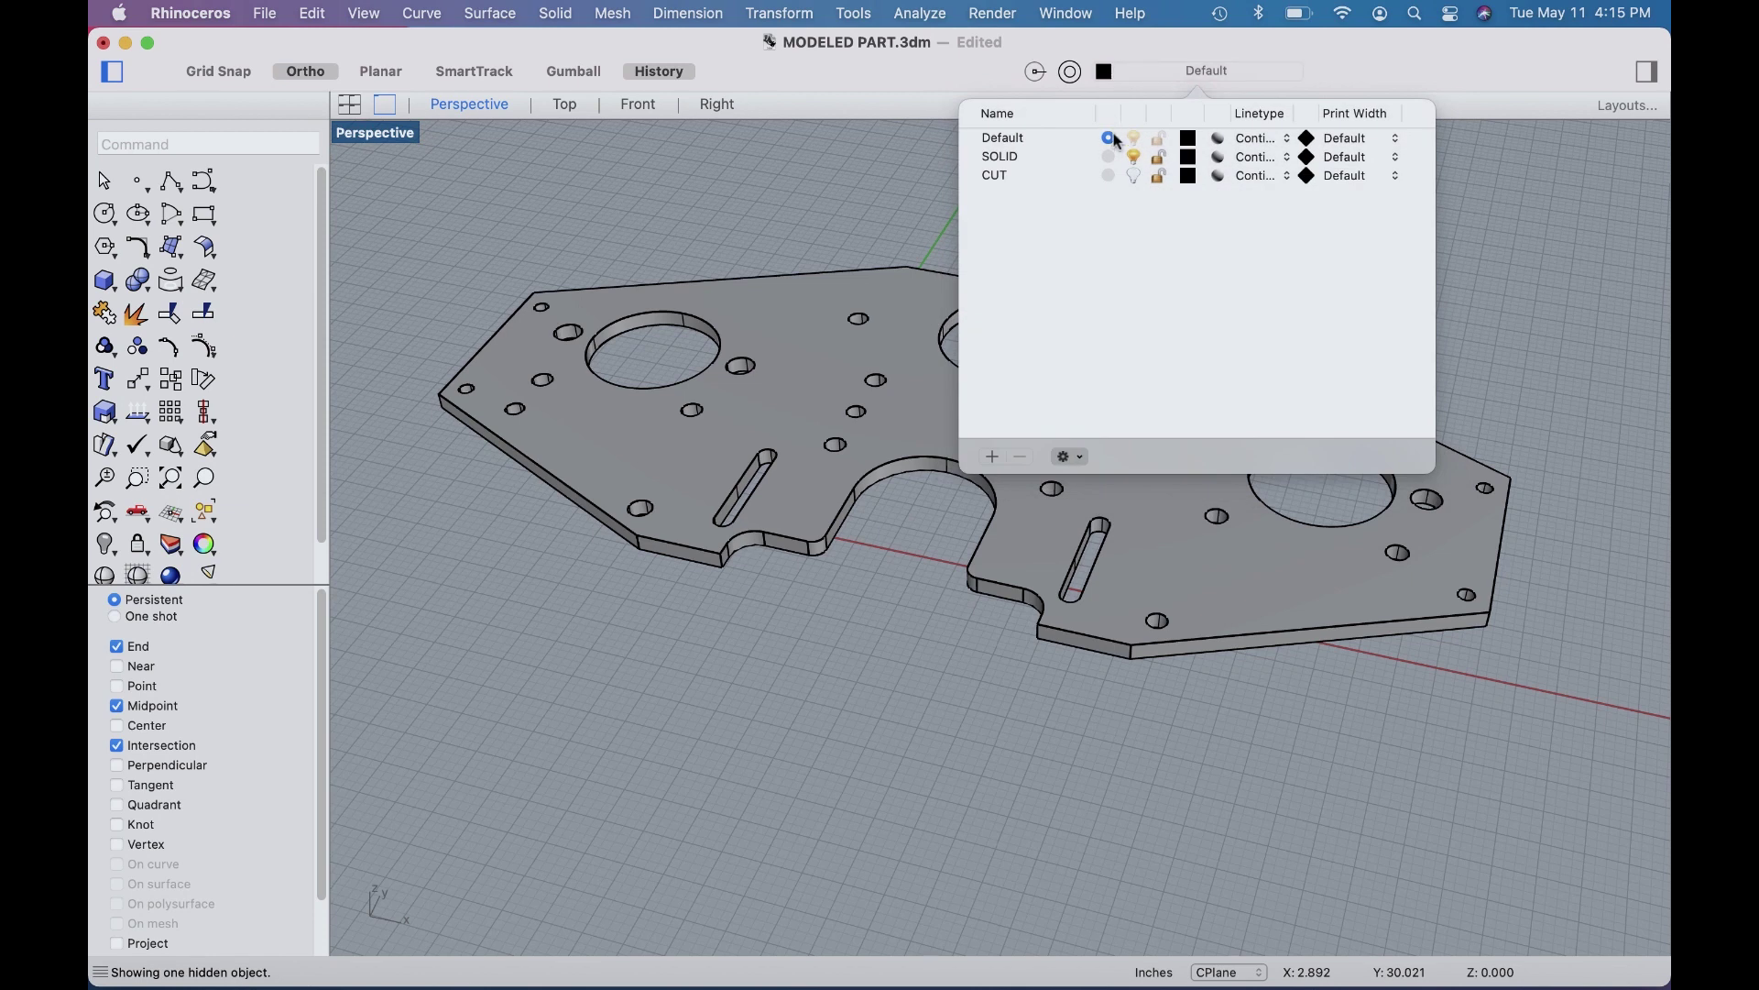
click(1135, 157)
click(1134, 176)
Select the plate's outer outline curve and move it onto the CUT layer
right_drag(590, 208, 895, 273)
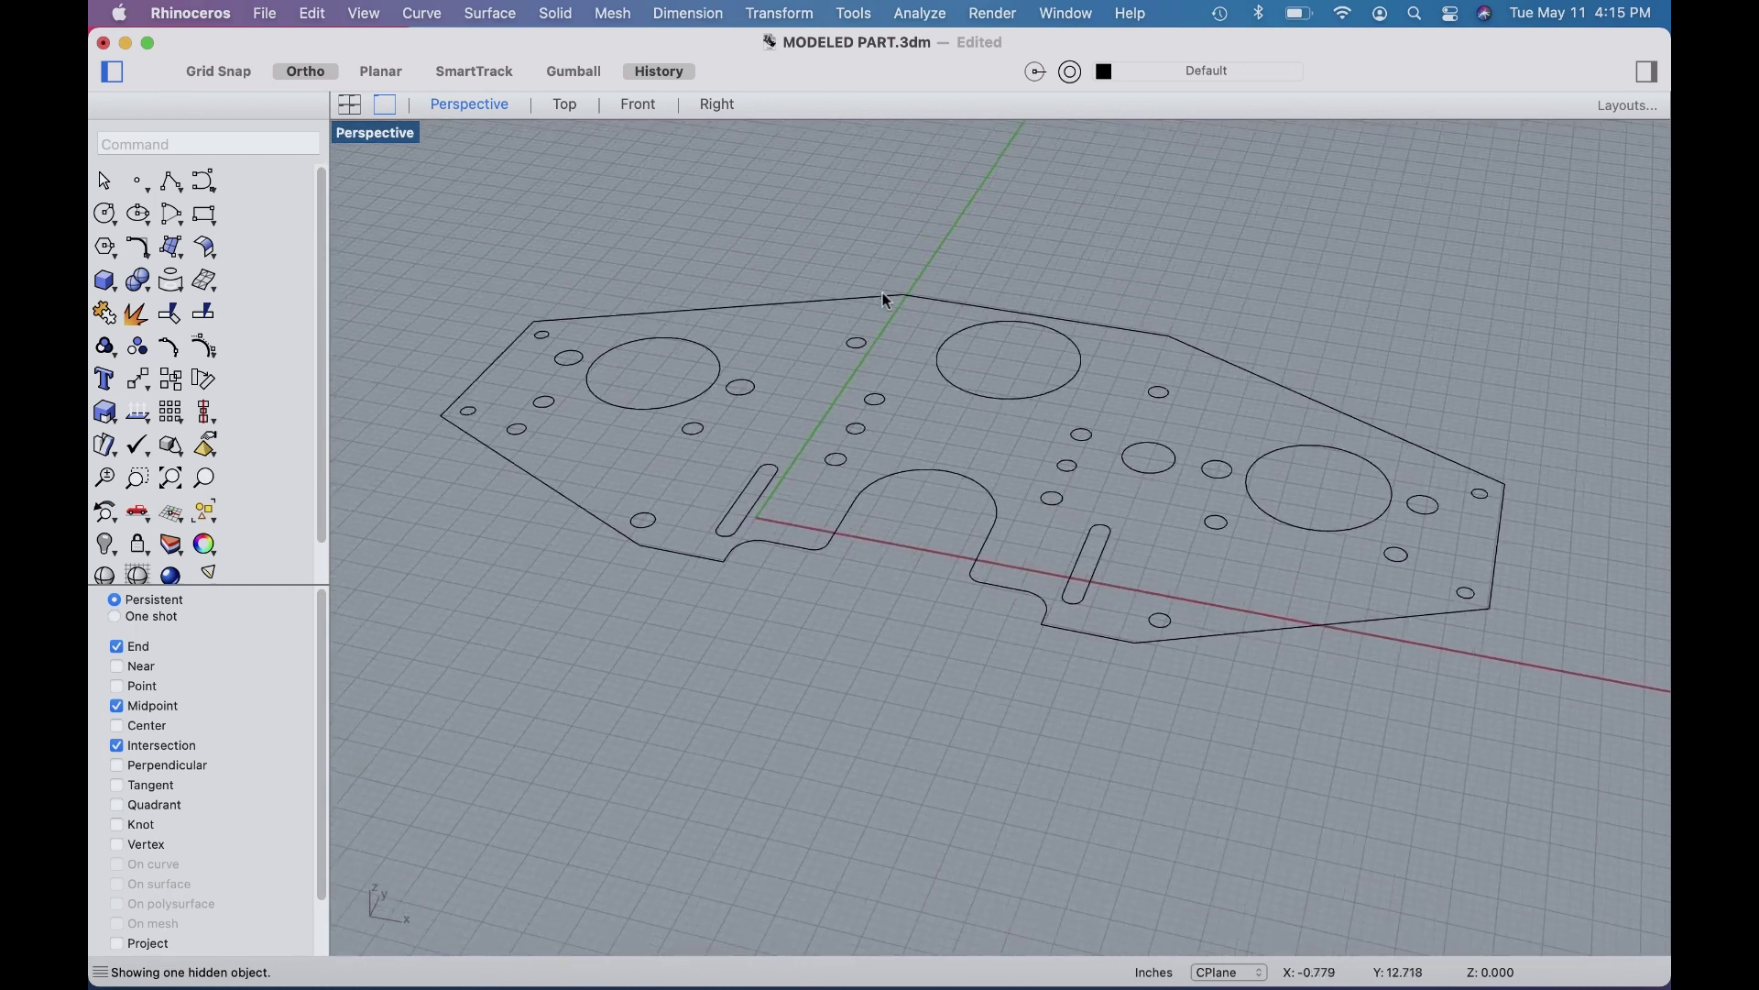
click(944, 298)
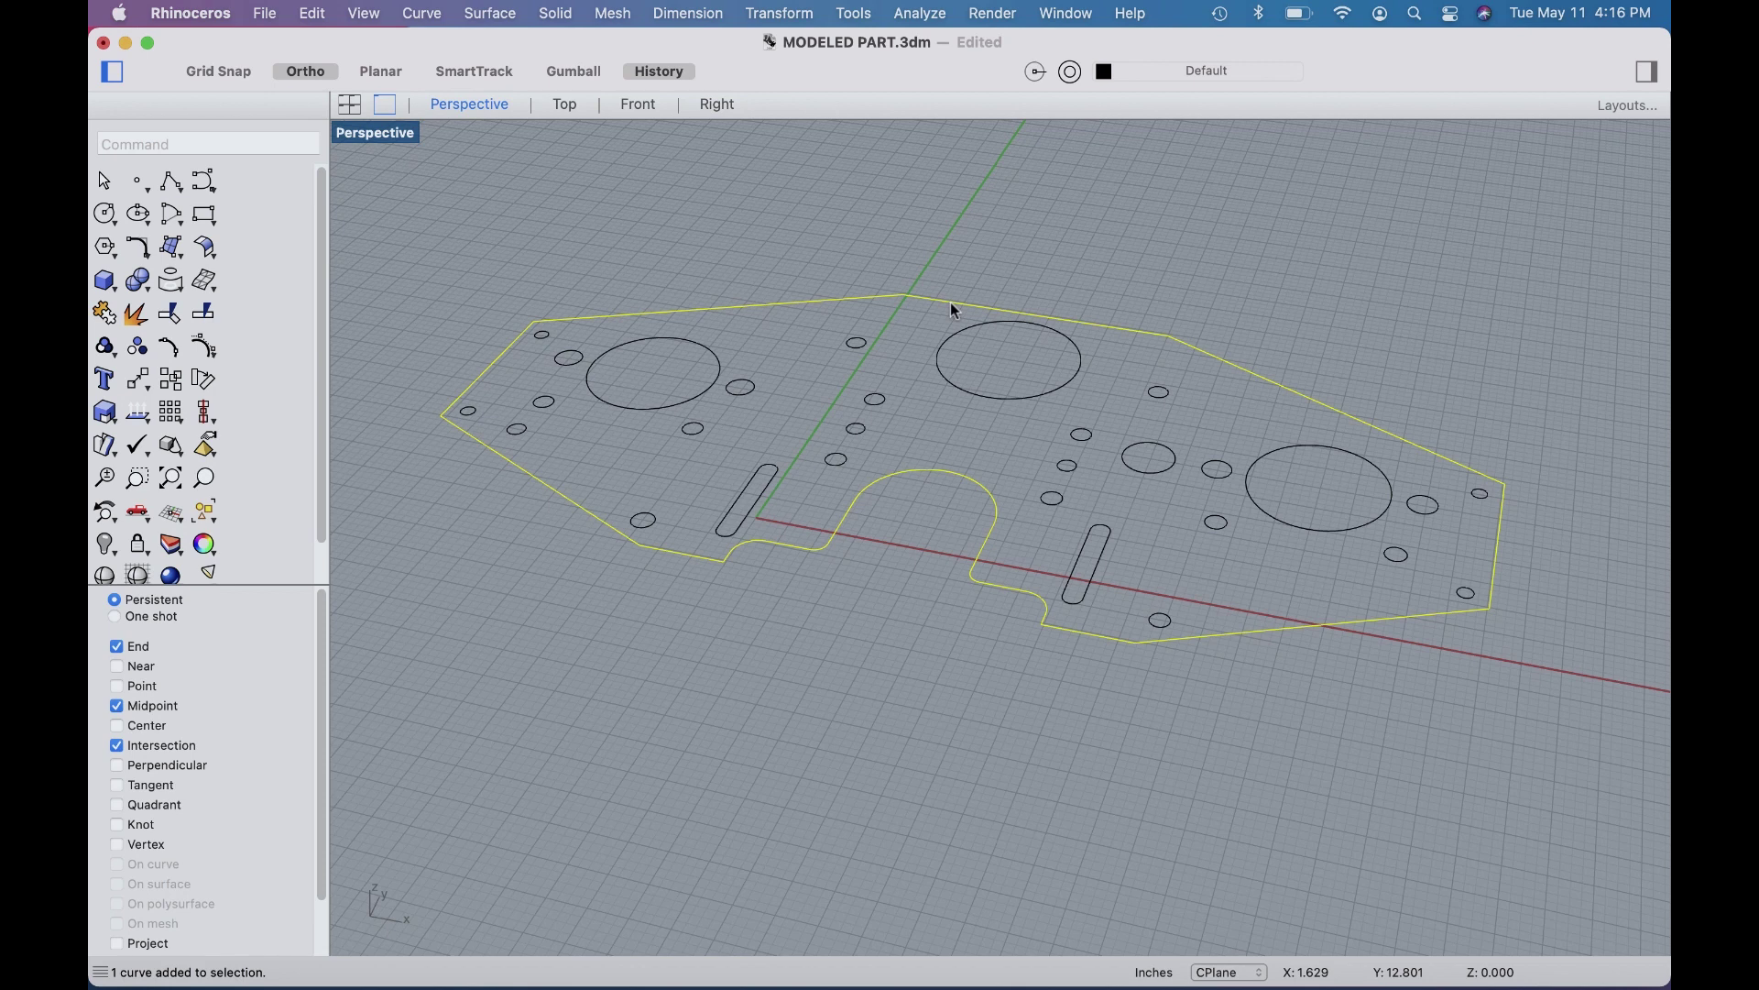
click(1104, 75)
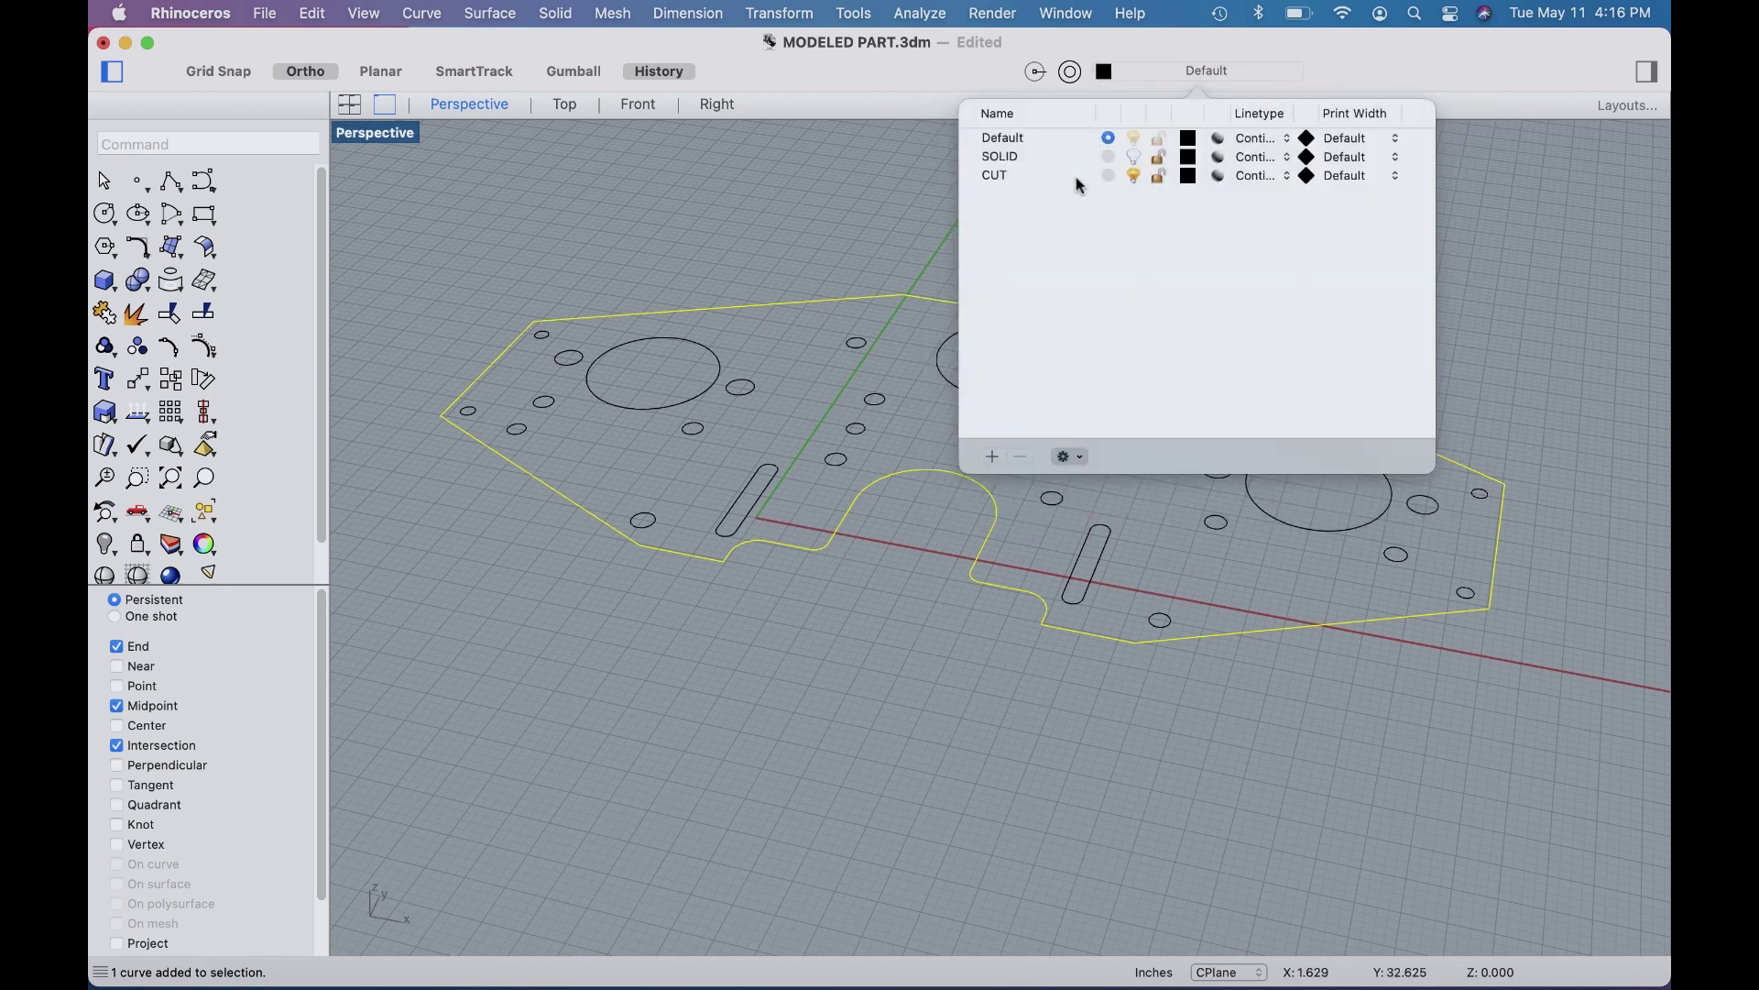
click(839, 200)
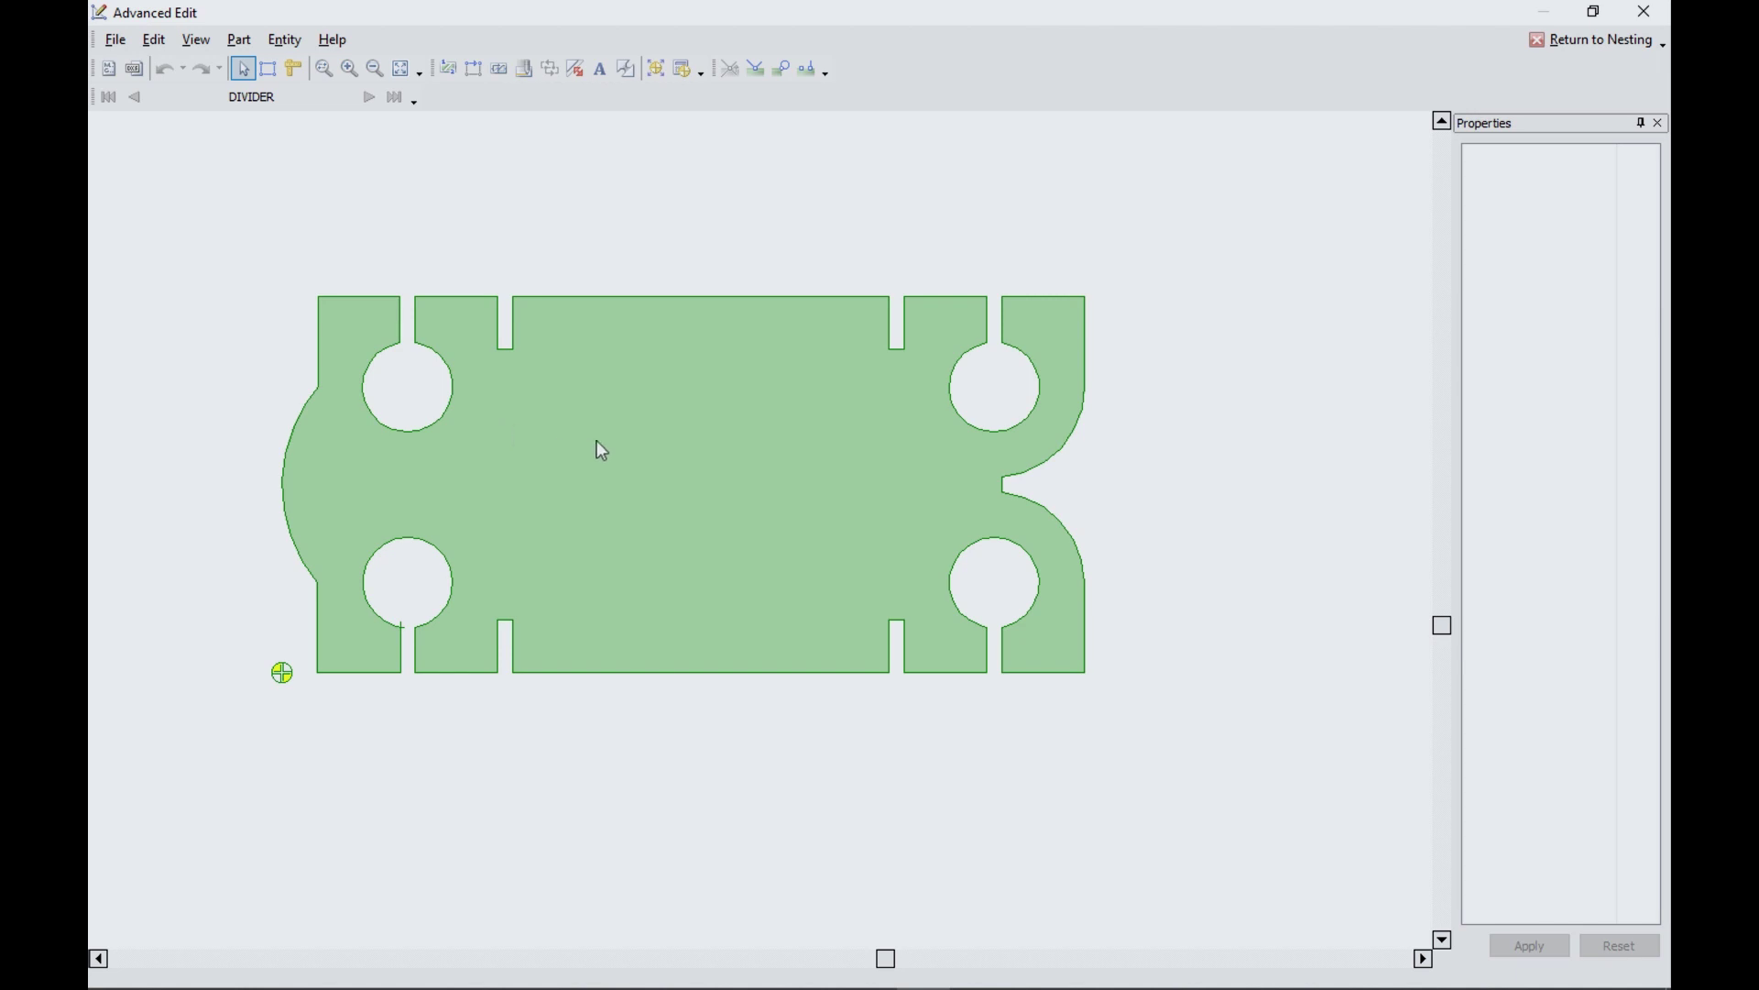
Zoom in and out on the DIVIDER part to inspect its slots and round cutouts
scroll(598, 443, up, 3)
scroll(616, 413, down, 1)
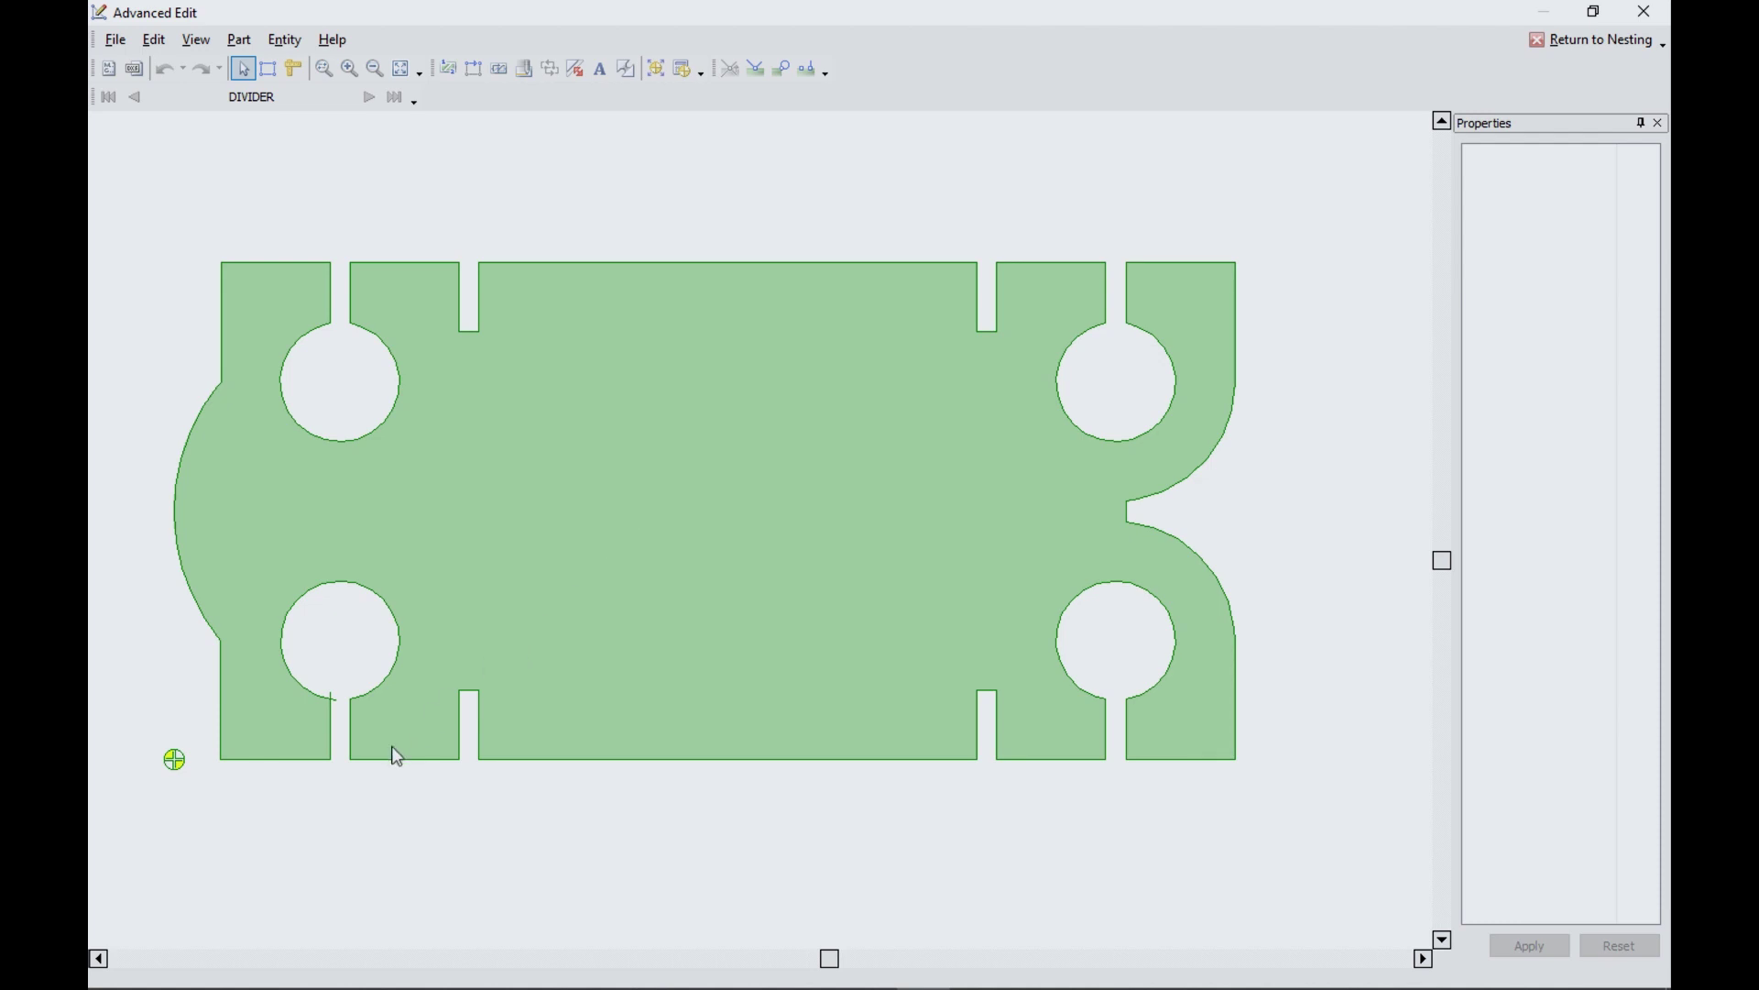
scroll(396, 754, up, 2)
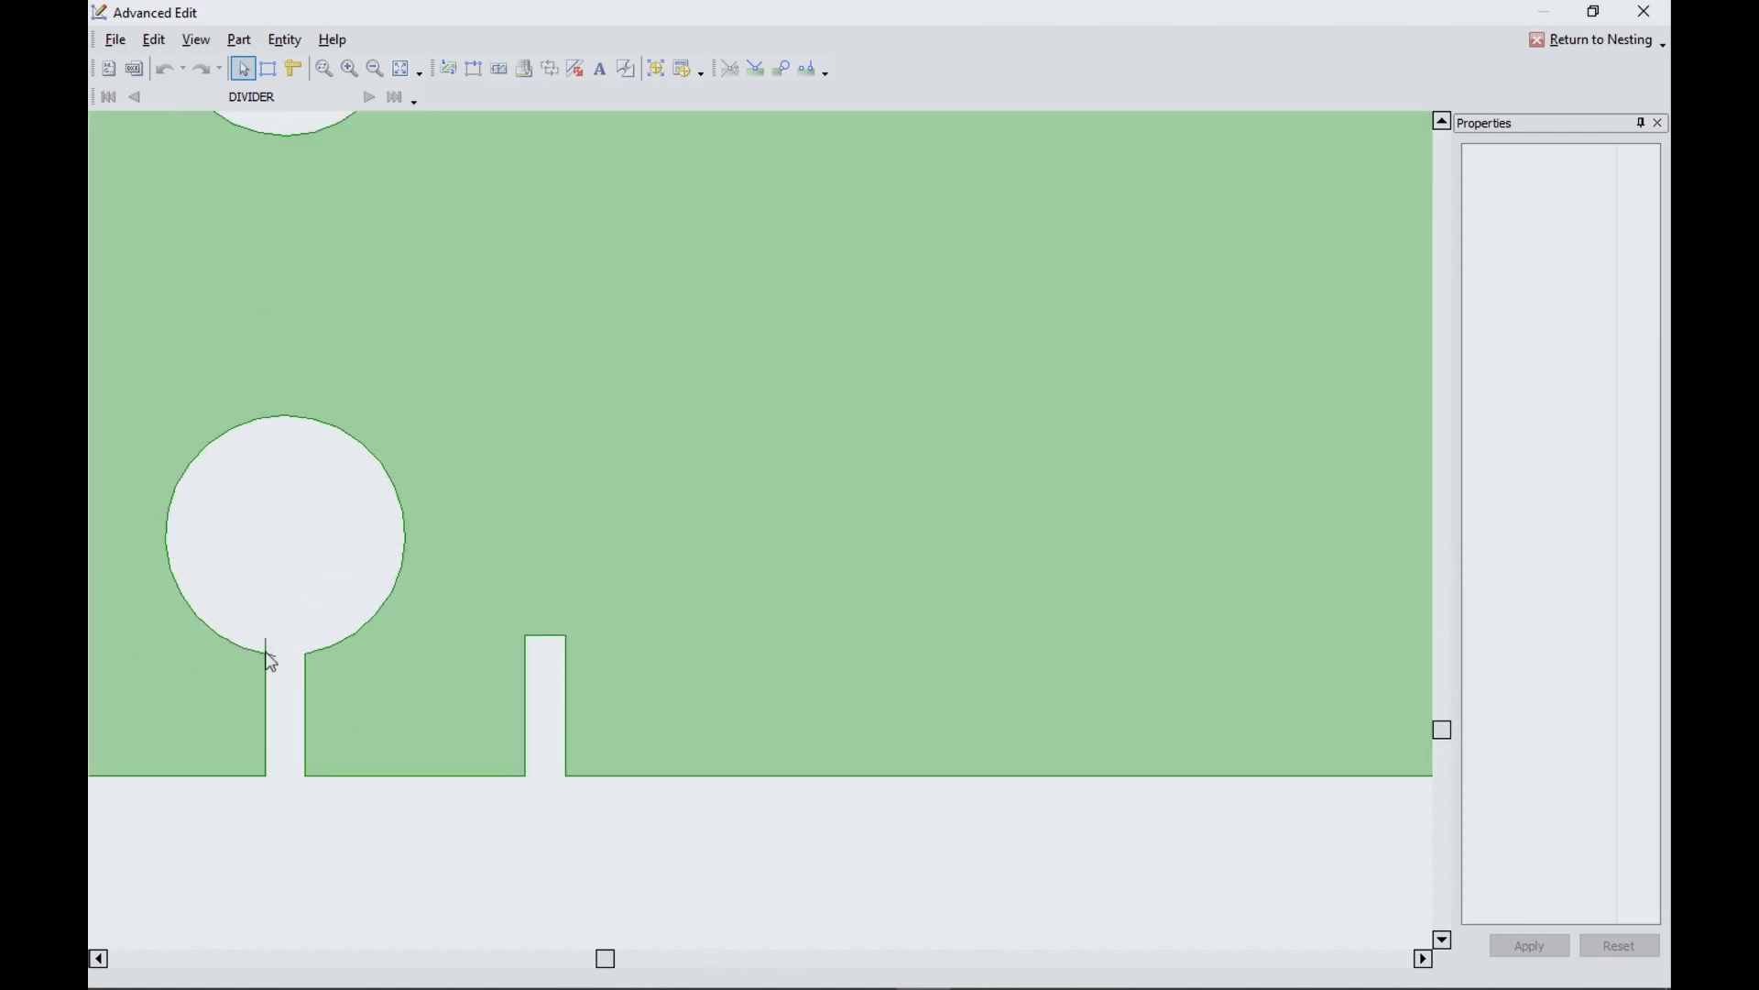
scroll(636, 624, down, 2)
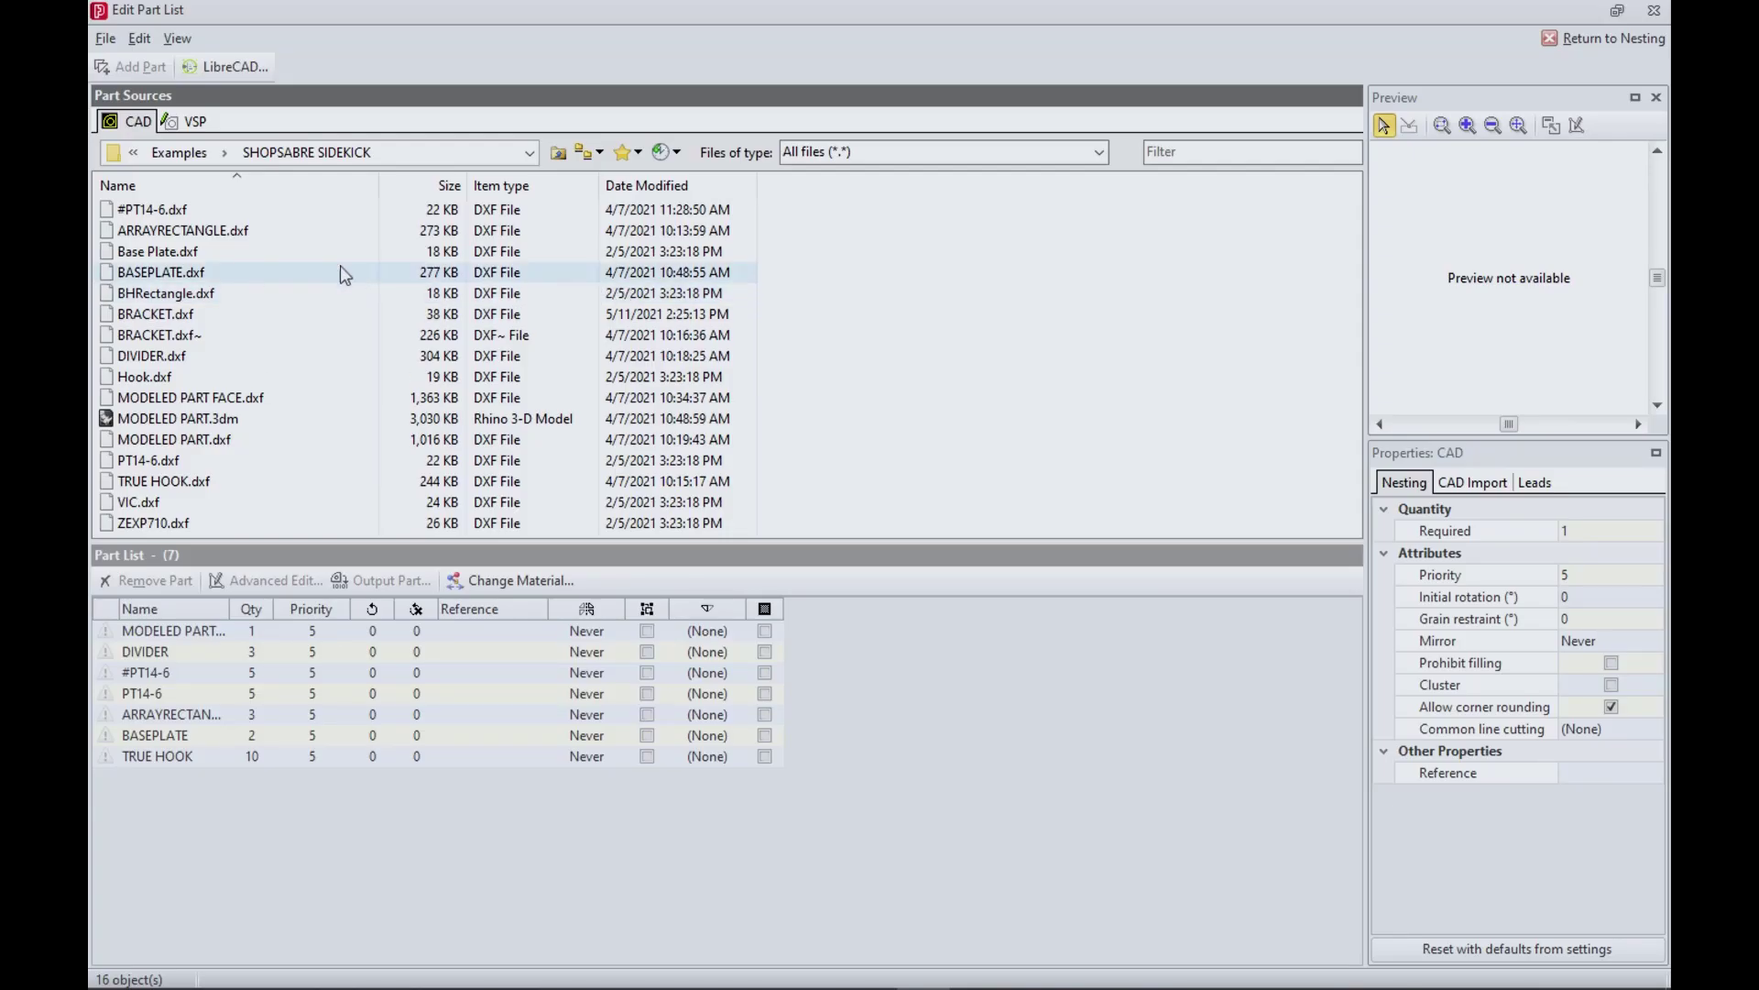
Open the Rectangular Circ Flange shape from the VSP standard-shape gallery
click(195, 123)
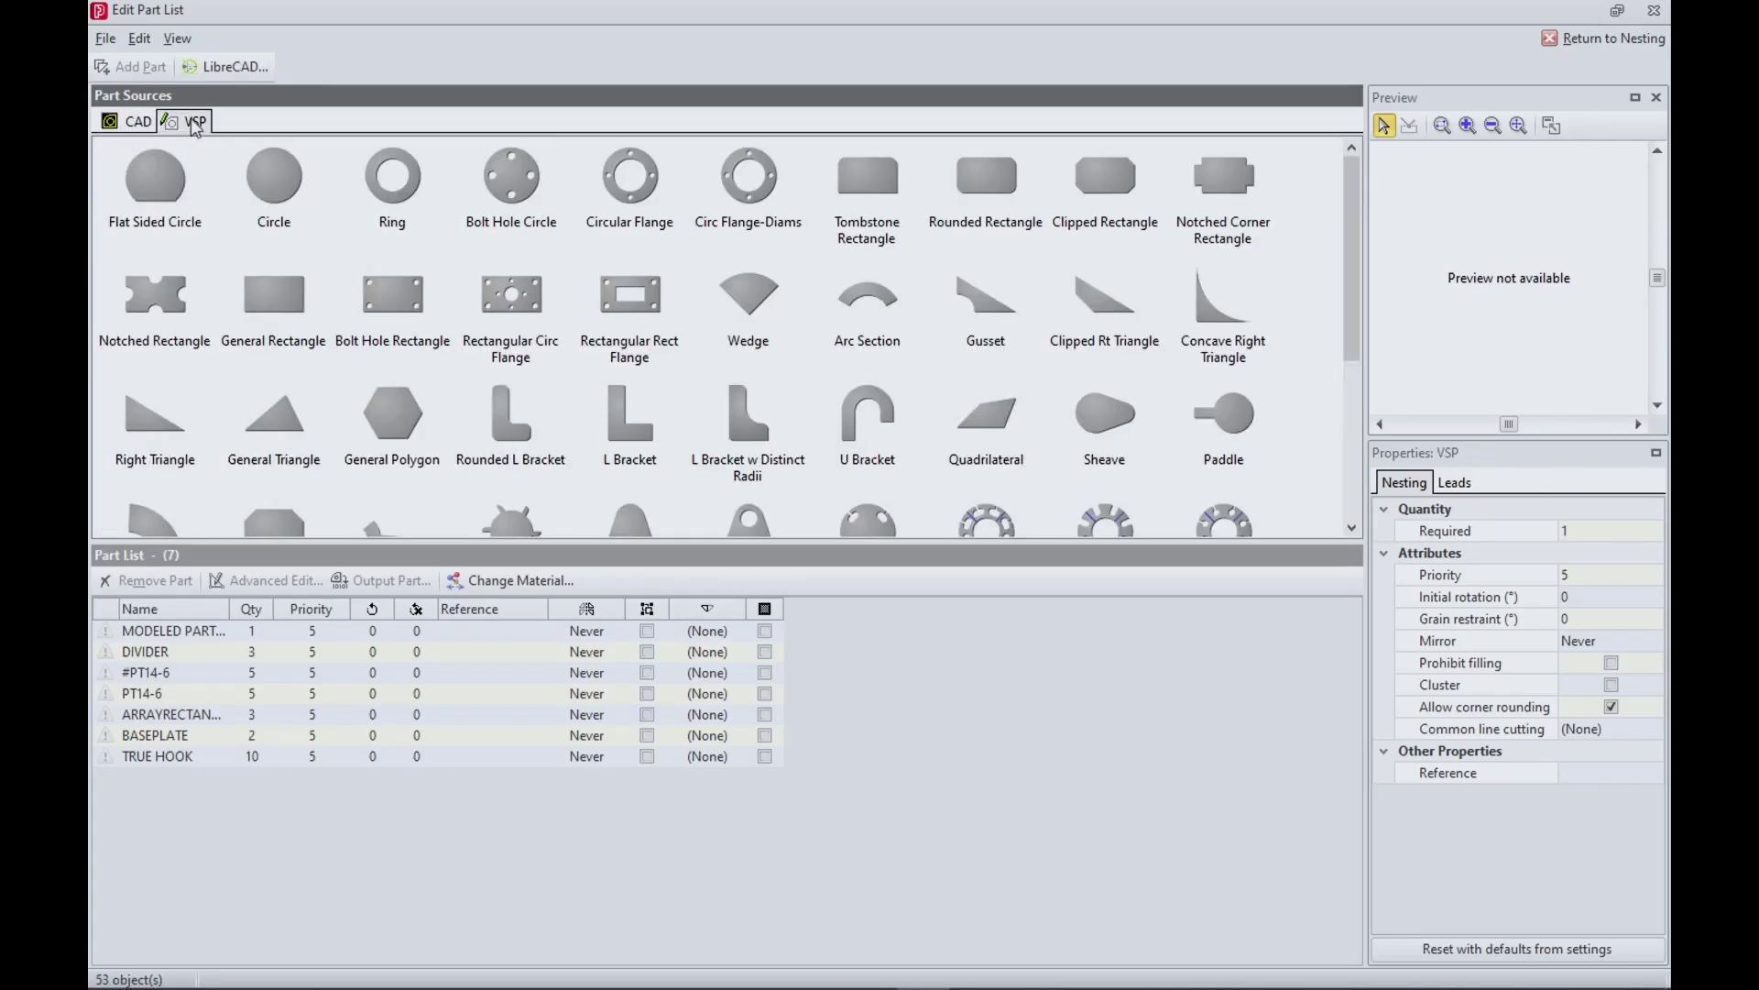
click(522, 311)
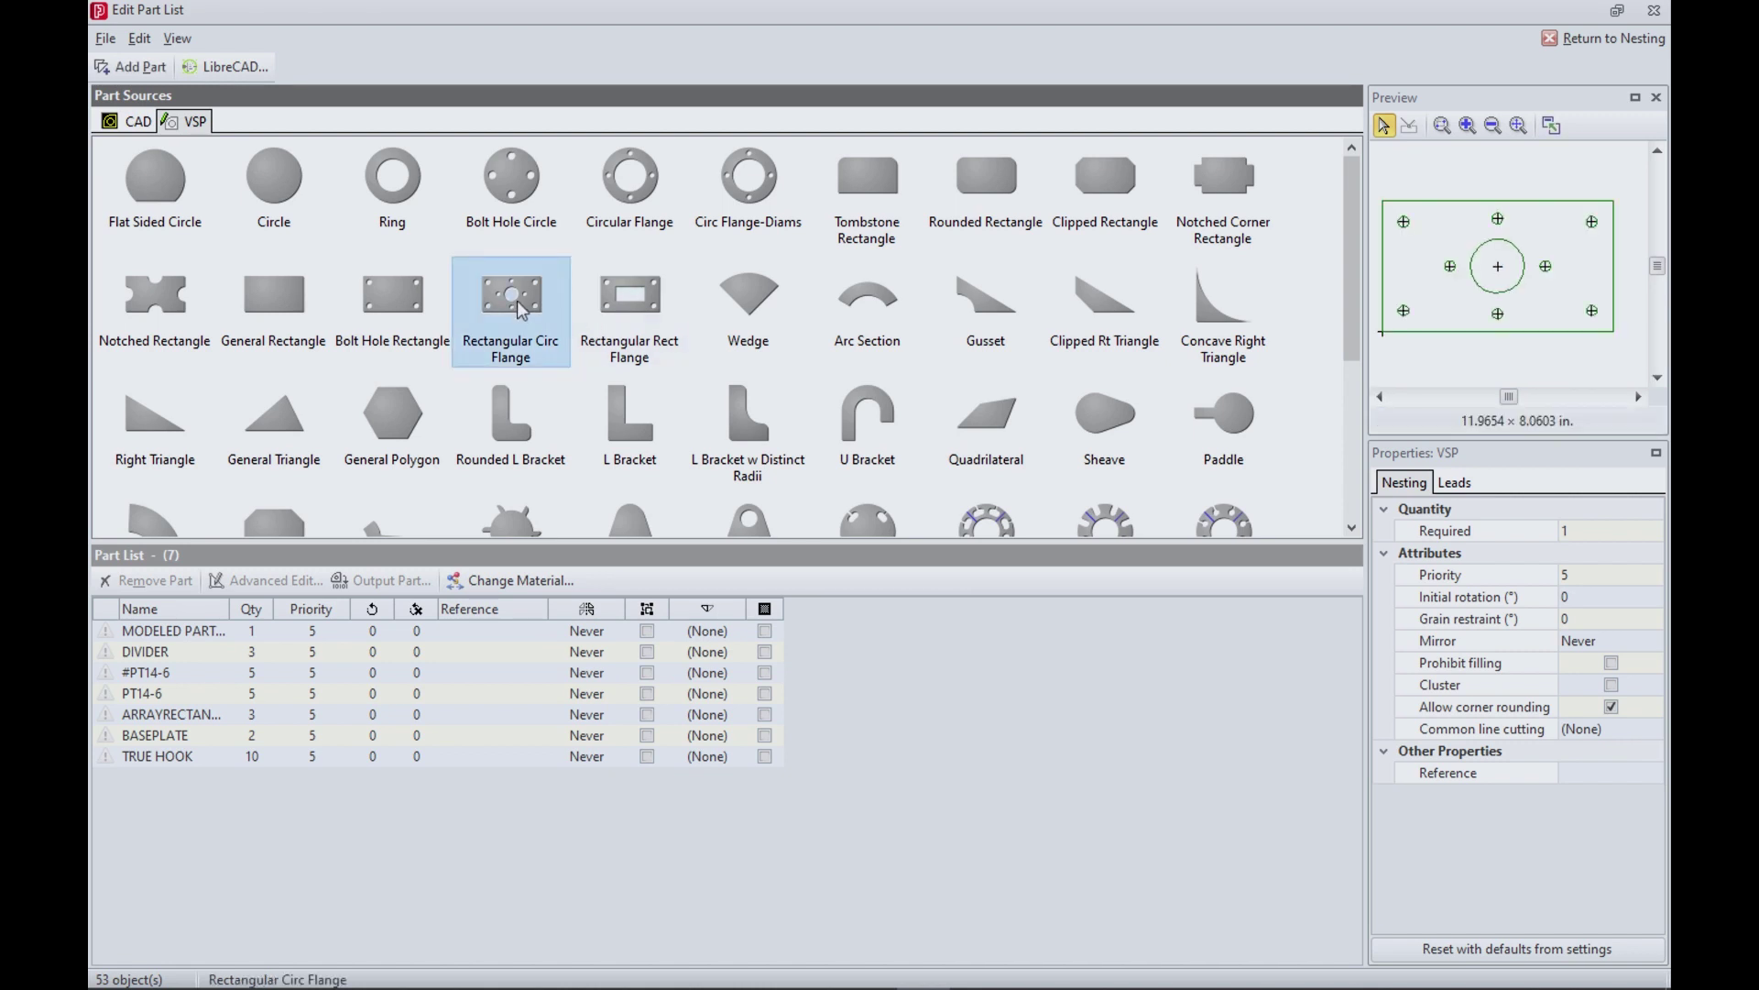
double_click(519, 306)
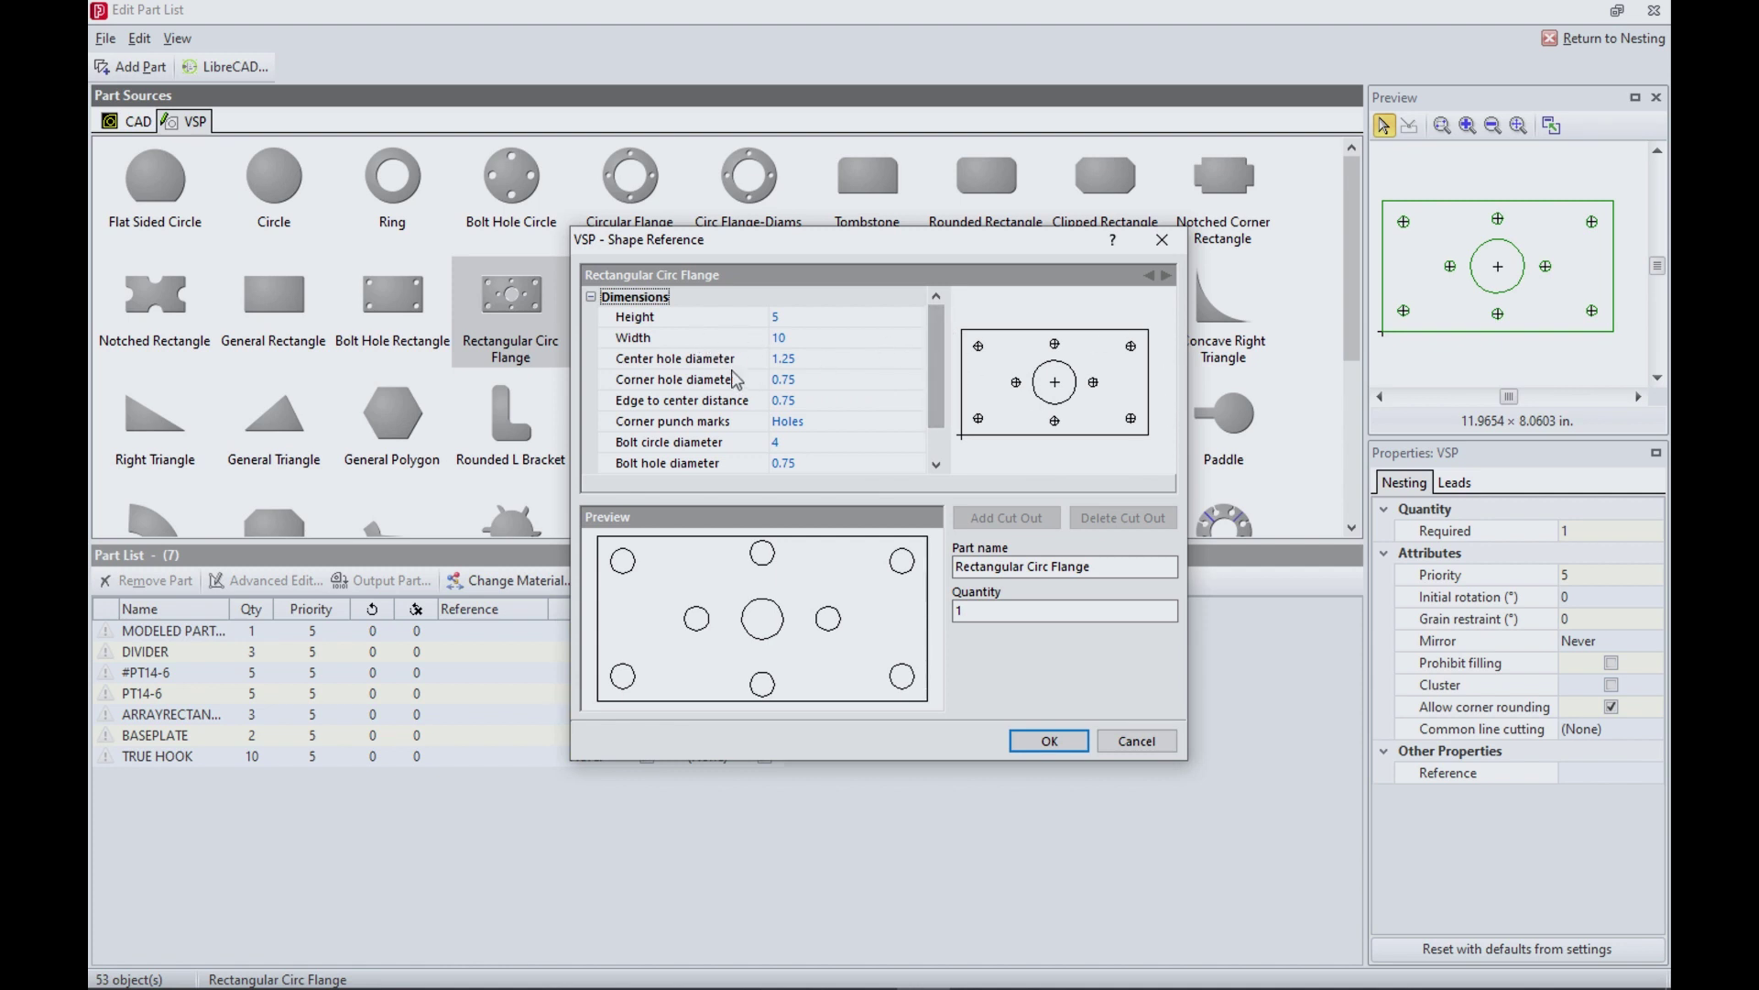
Set the flange height to 6 and width to 11, then cancel without adding it
click(777, 316)
double_click(781, 317)
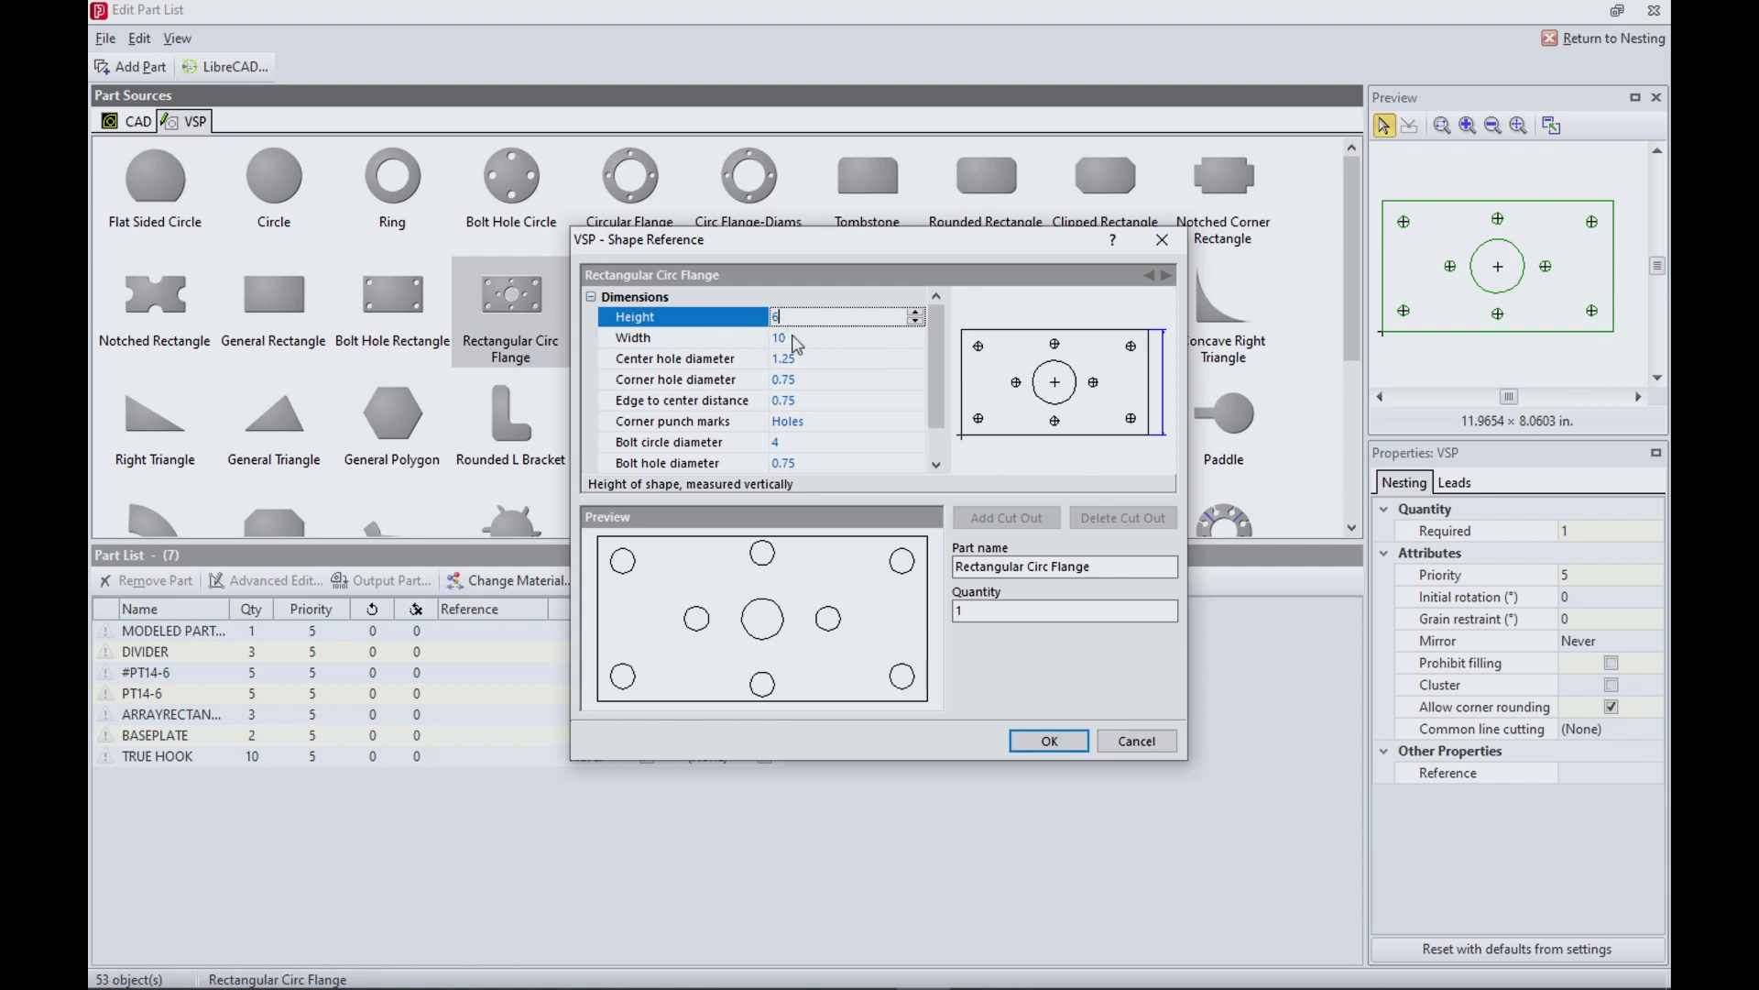
click(788, 337)
text(11)
double_click(800, 360)
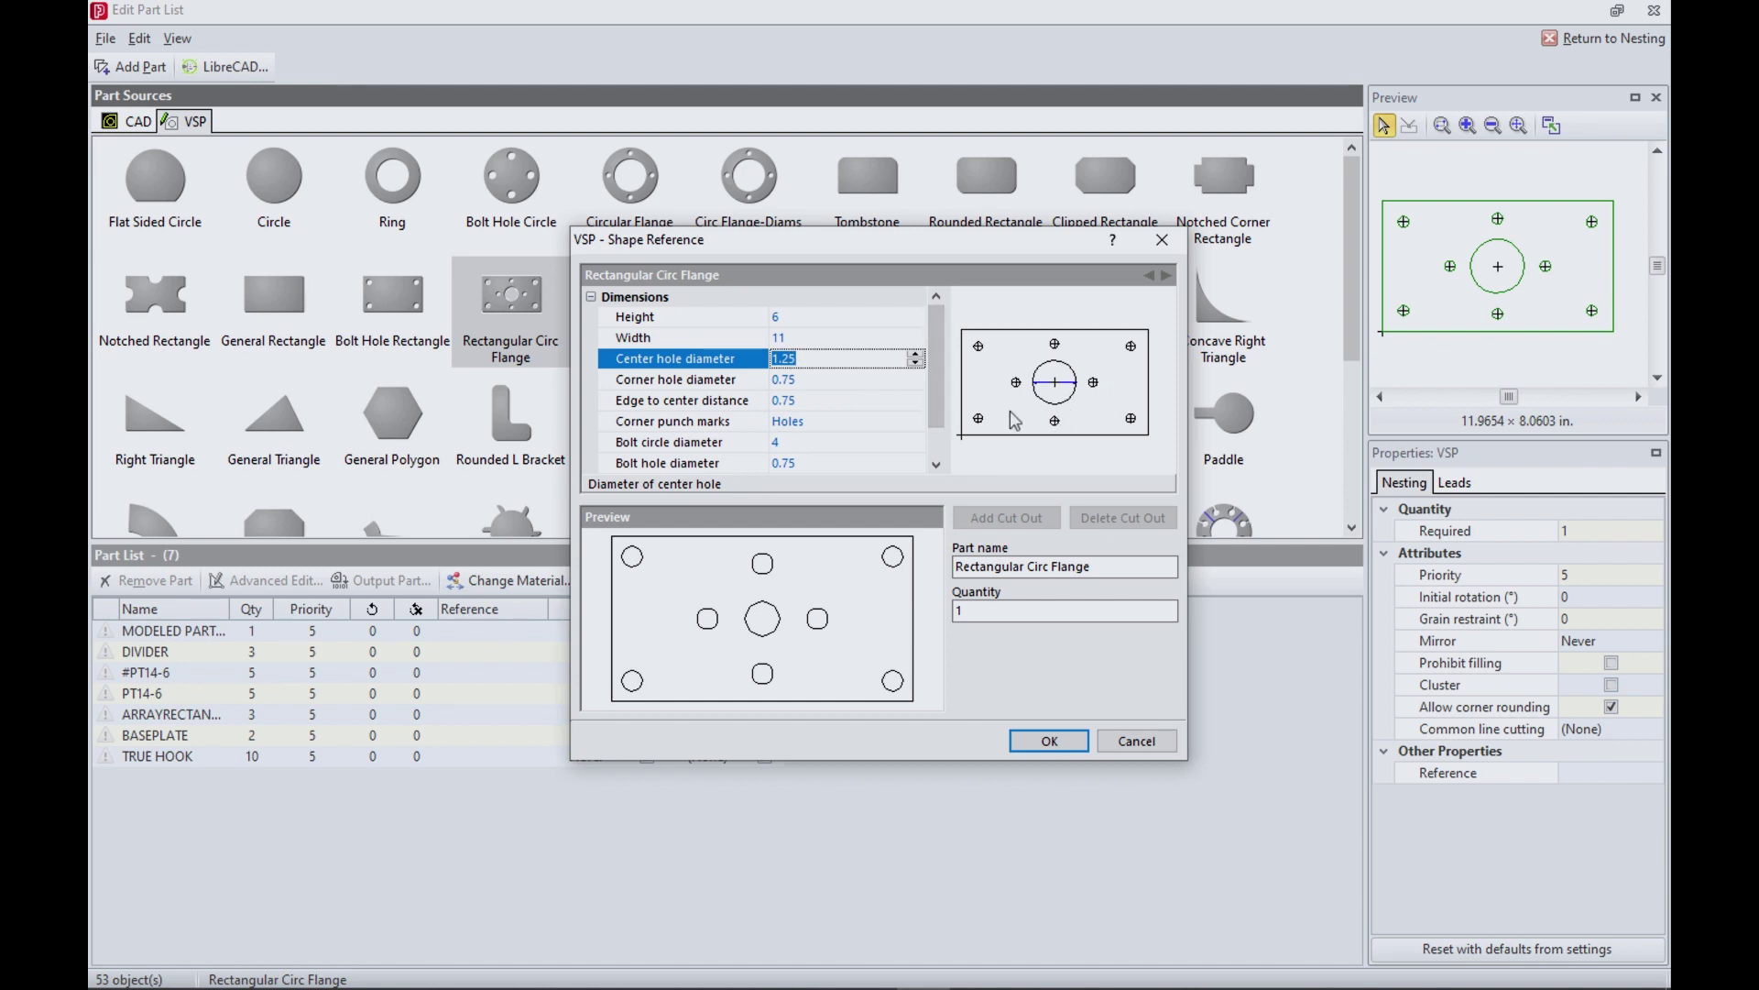
click(1135, 740)
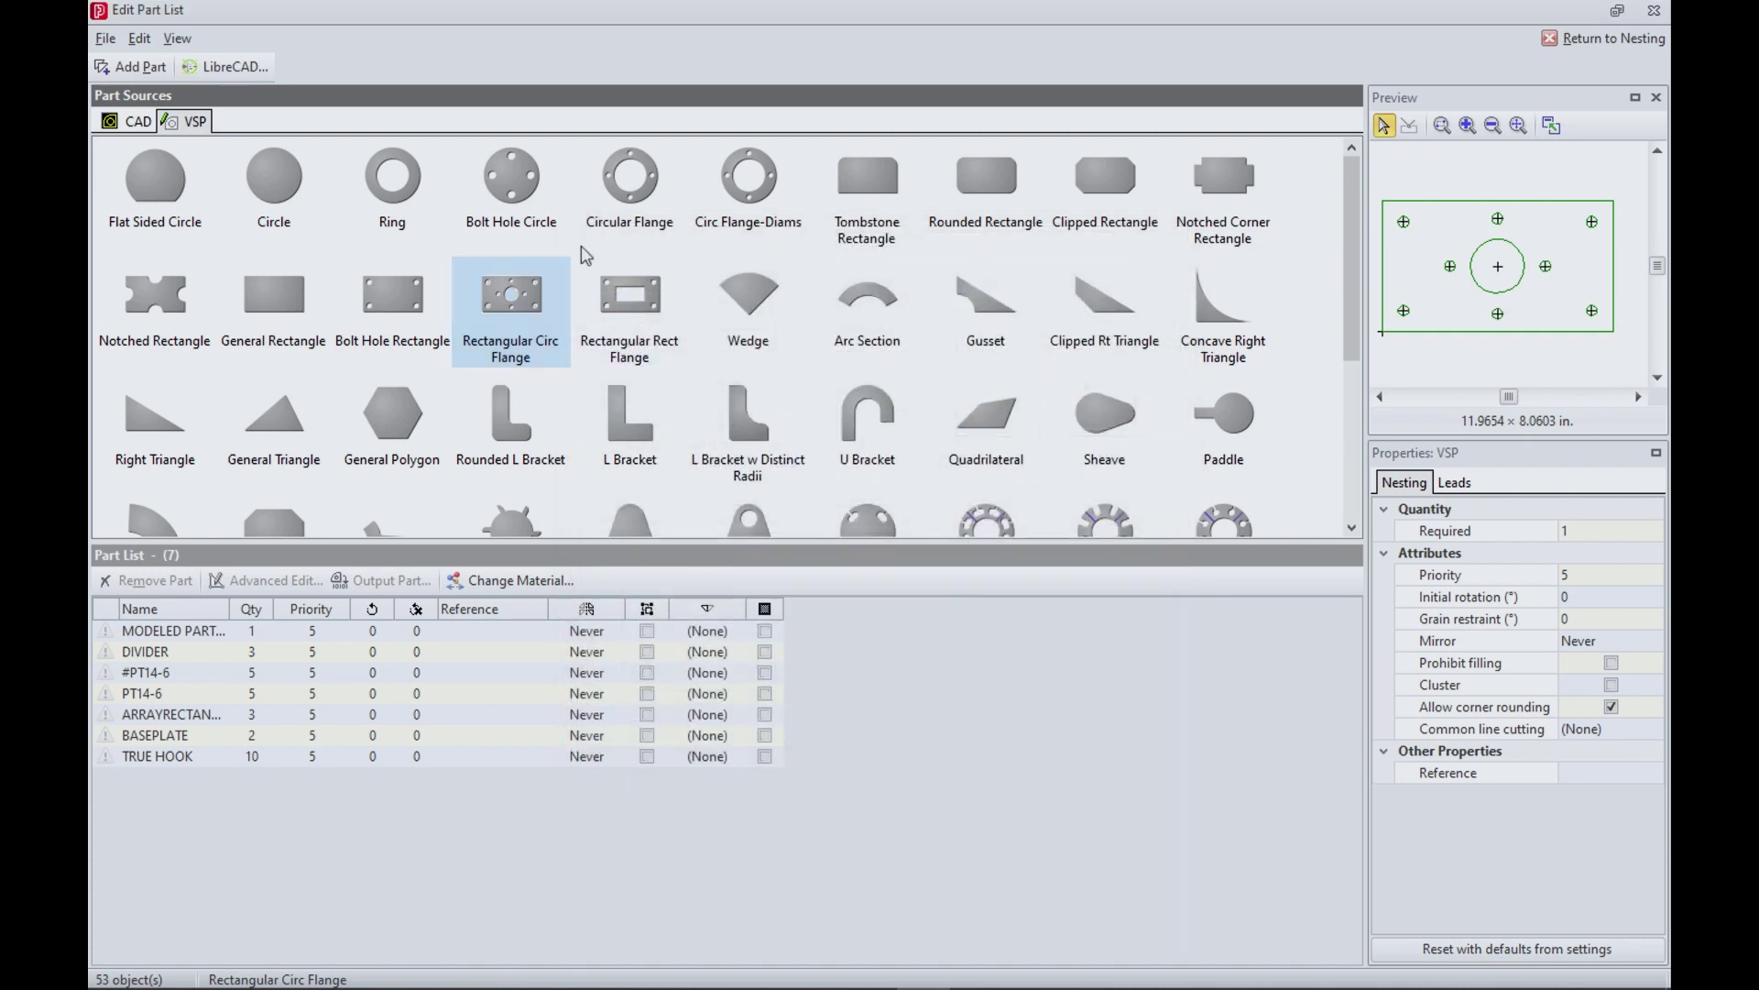
Scroll up and down through the remaining VSP gallery shapes
scroll(921, 317, down, 3)
scroll(768, 344, up, 3)
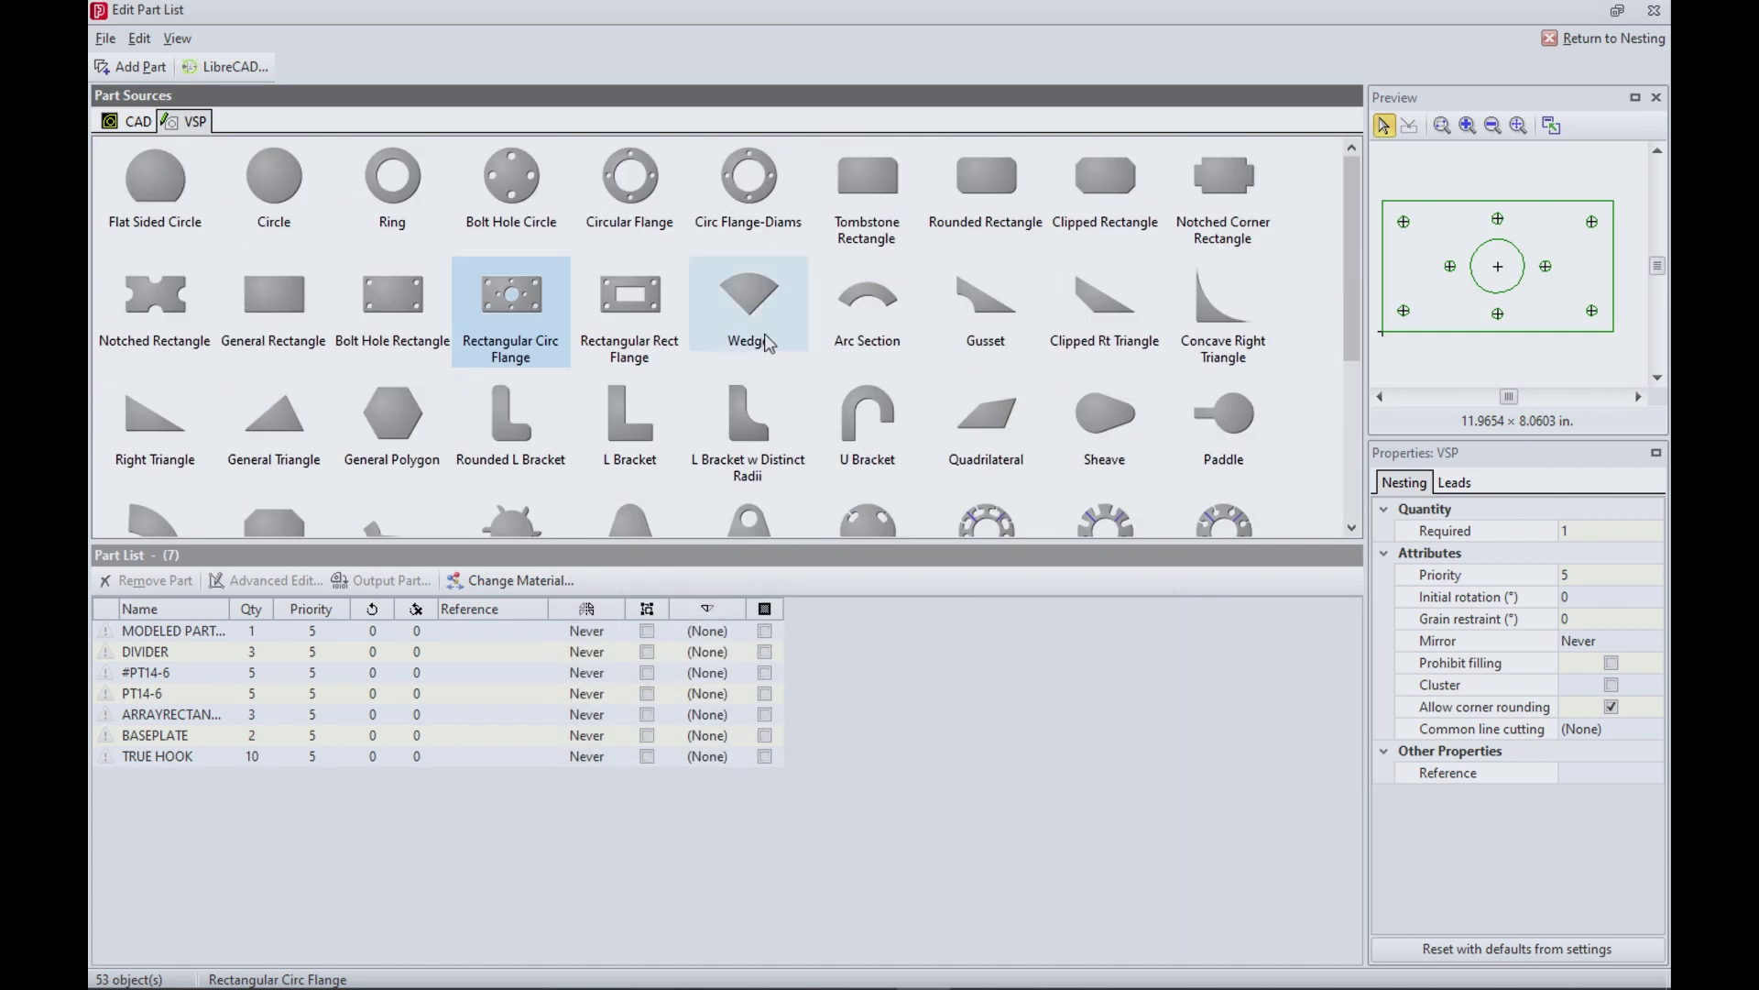
scroll(768, 343, down, 3)
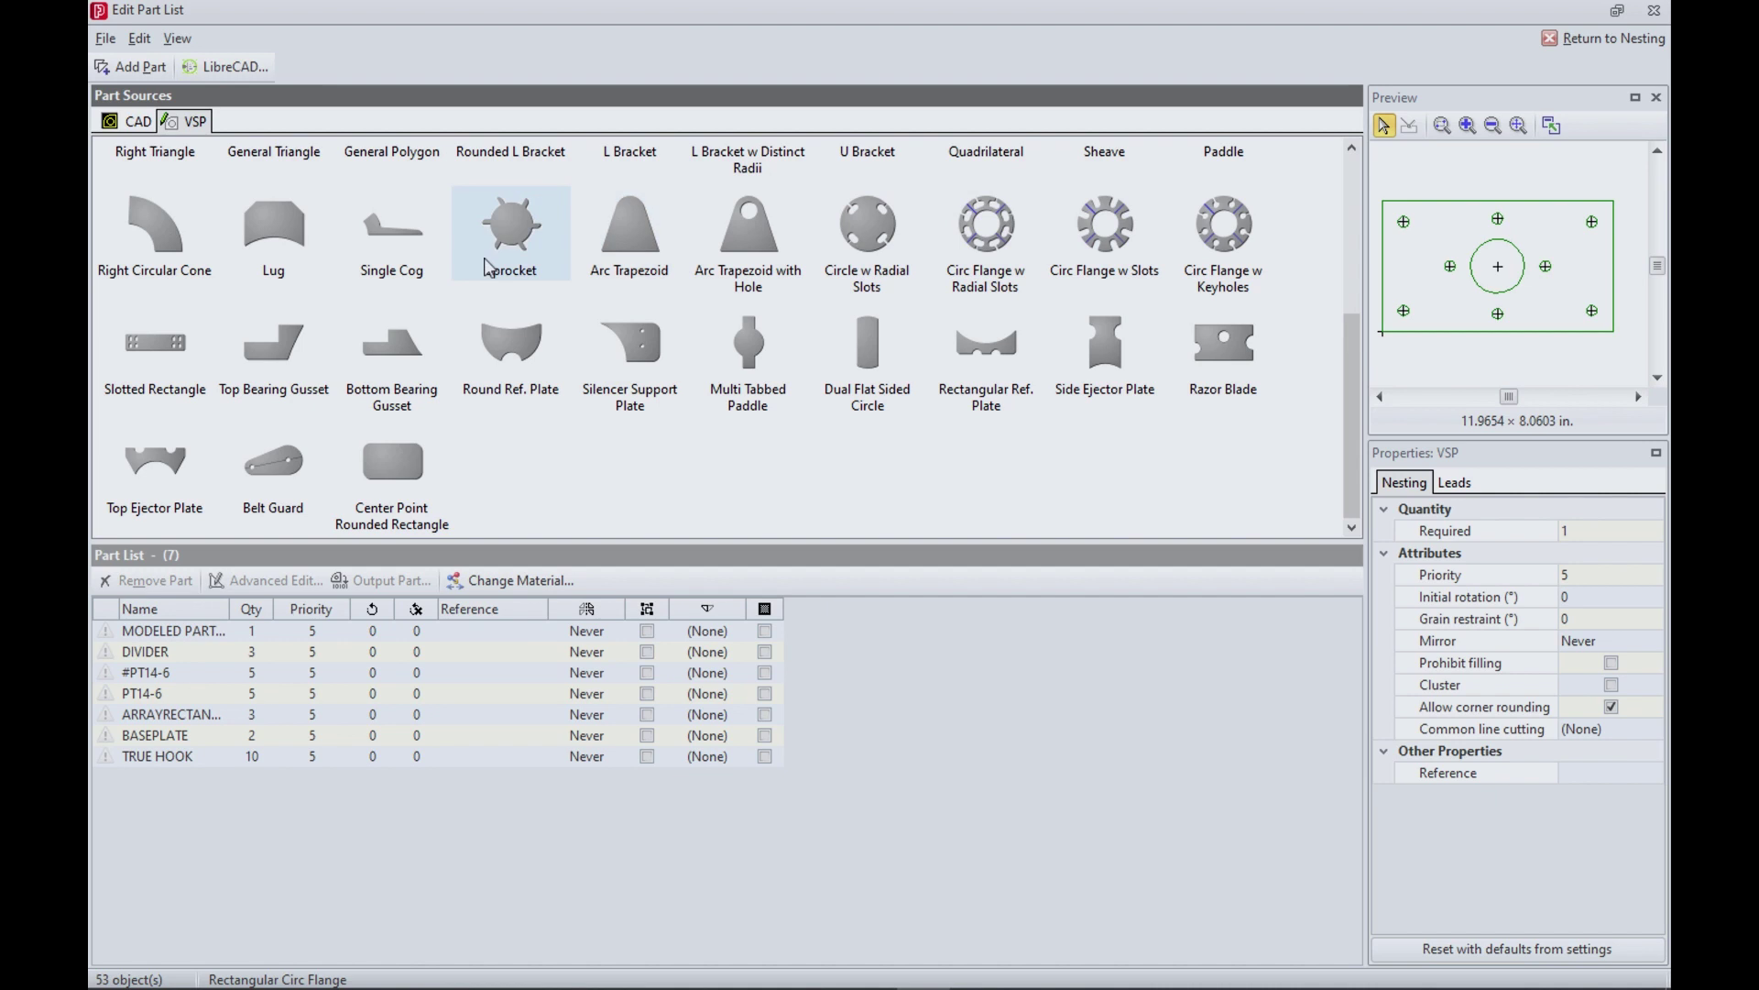
scroll(487, 267, up, 3)
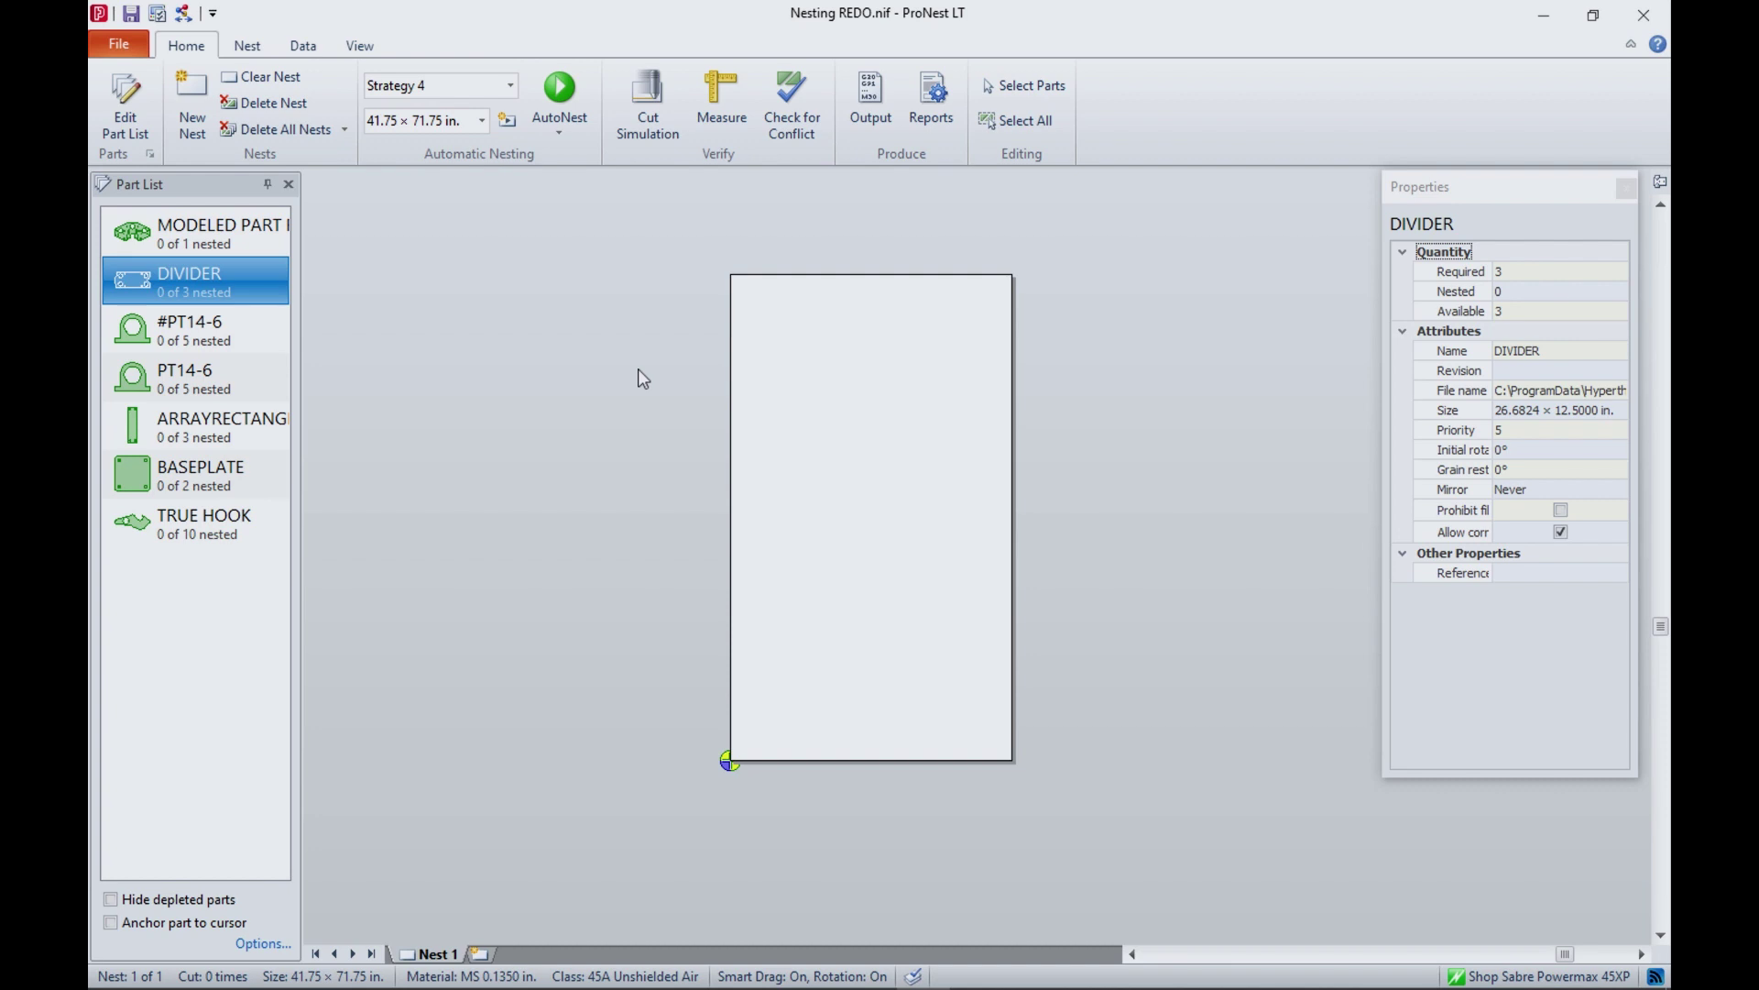
click(134, 136)
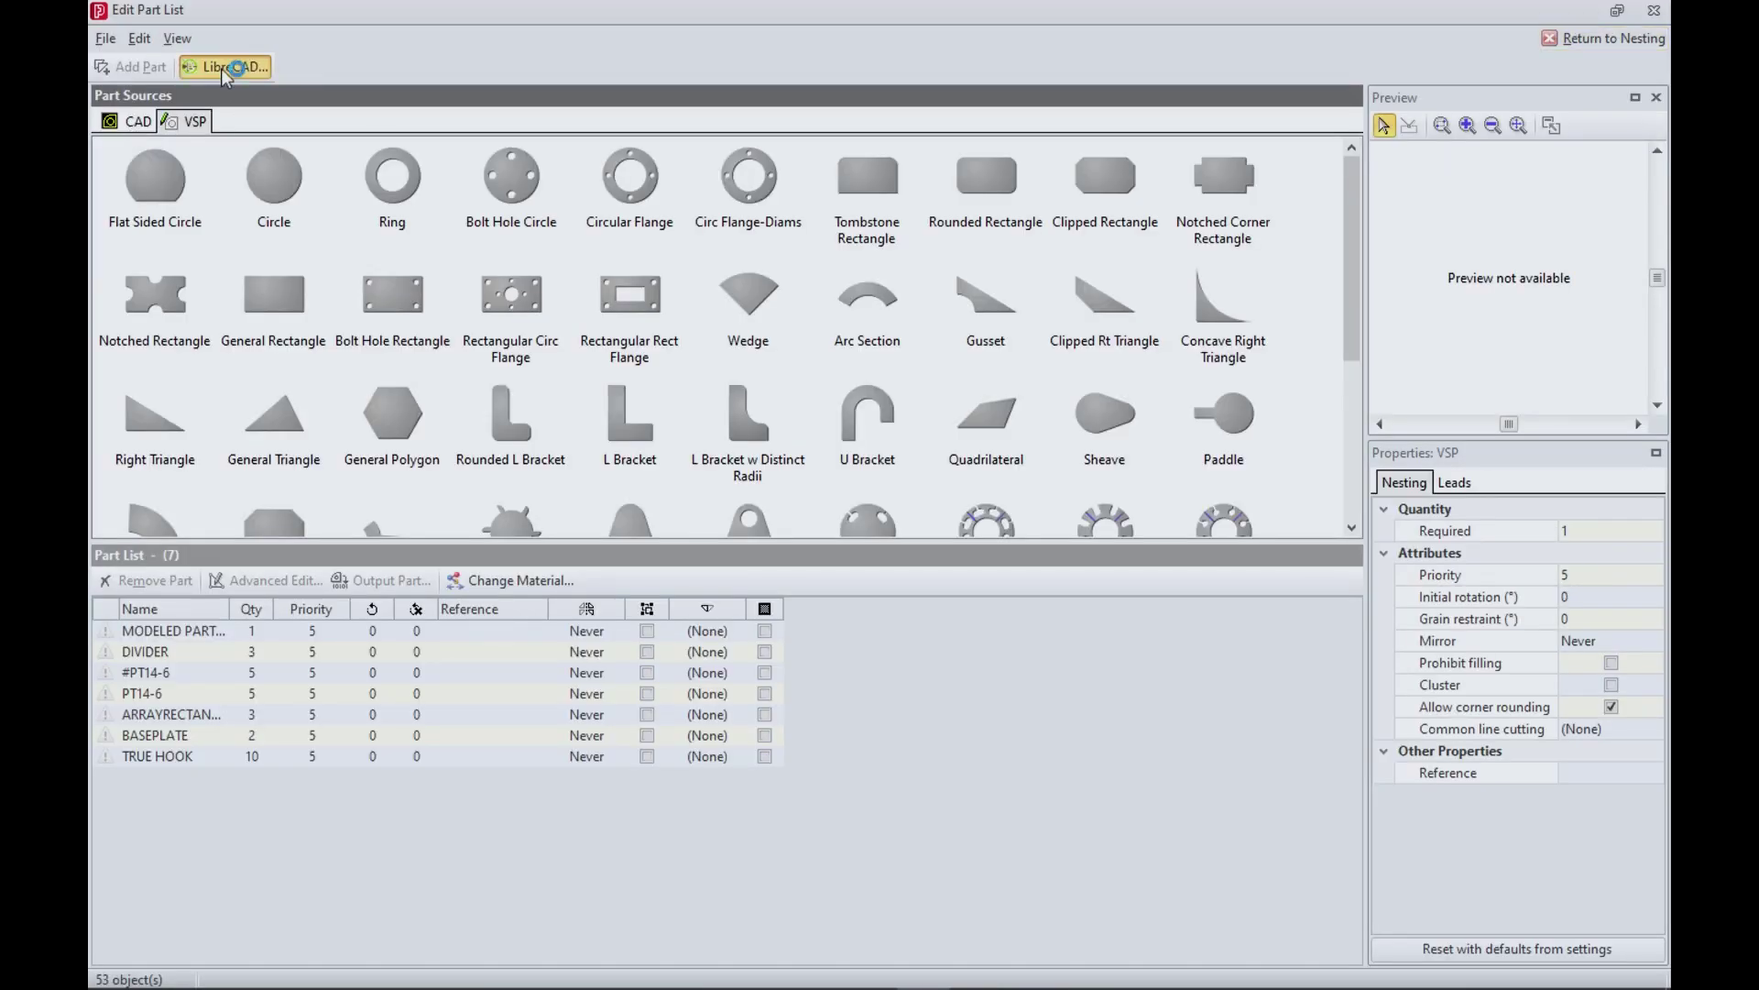
click(224, 68)
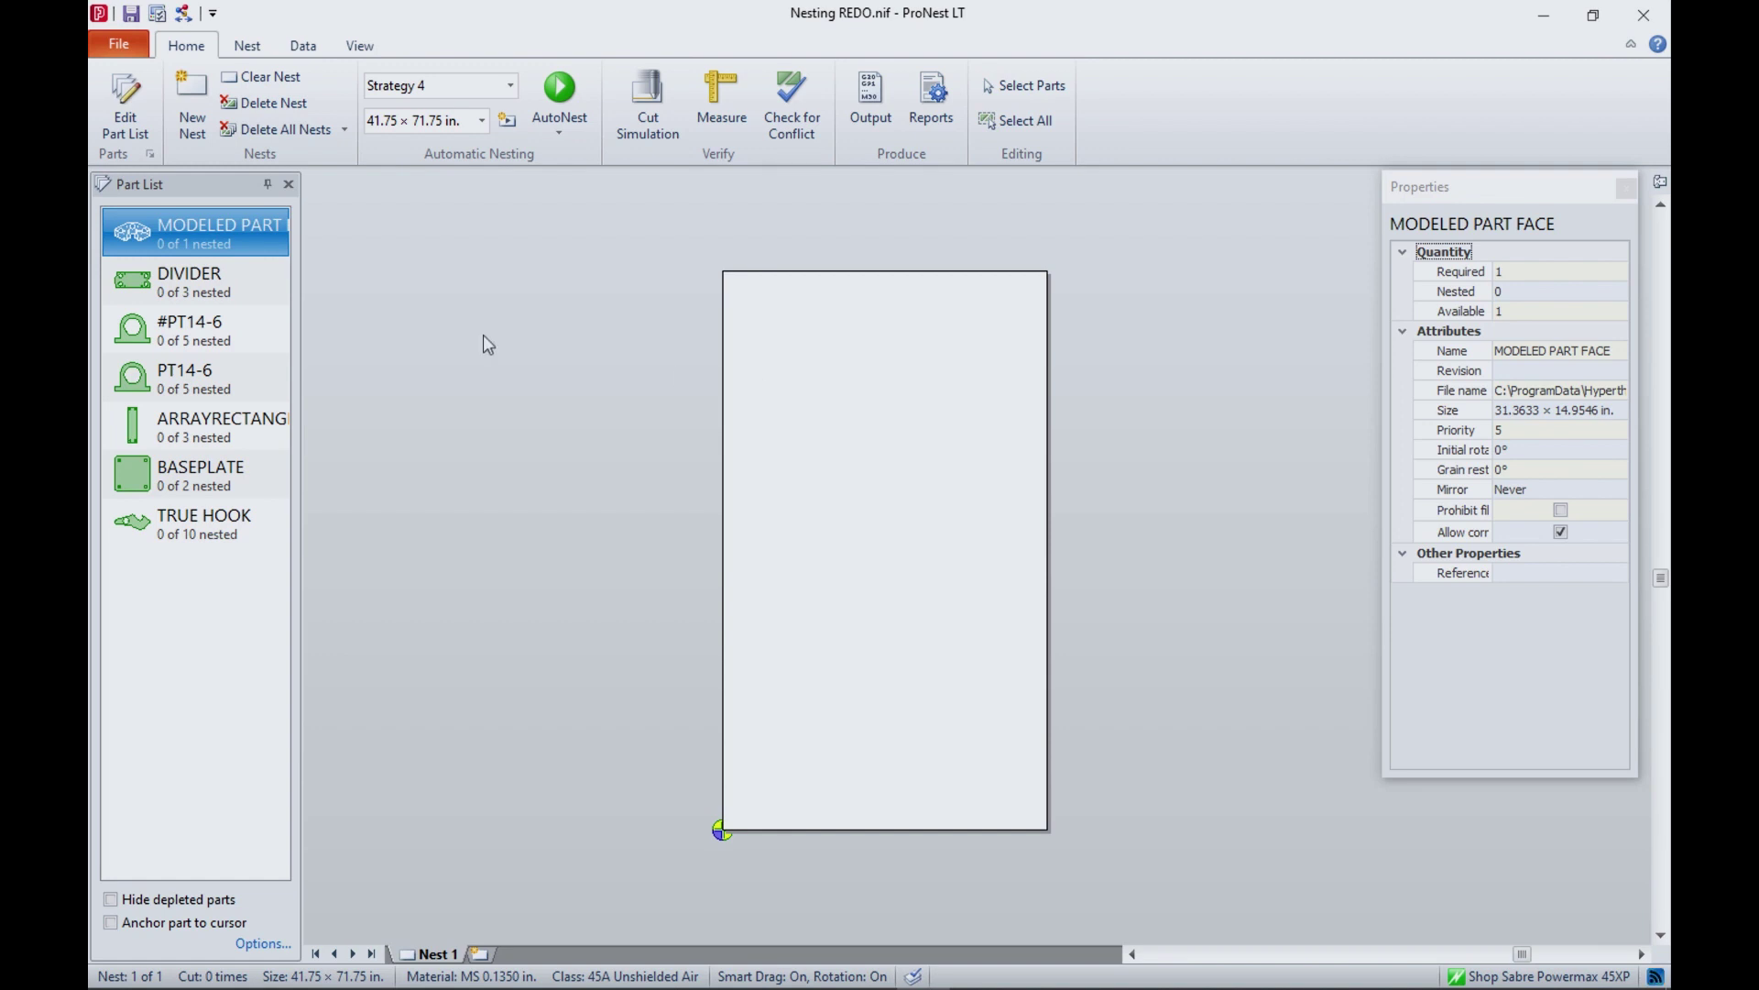
mouse_move(189, 239)
click(210, 400)
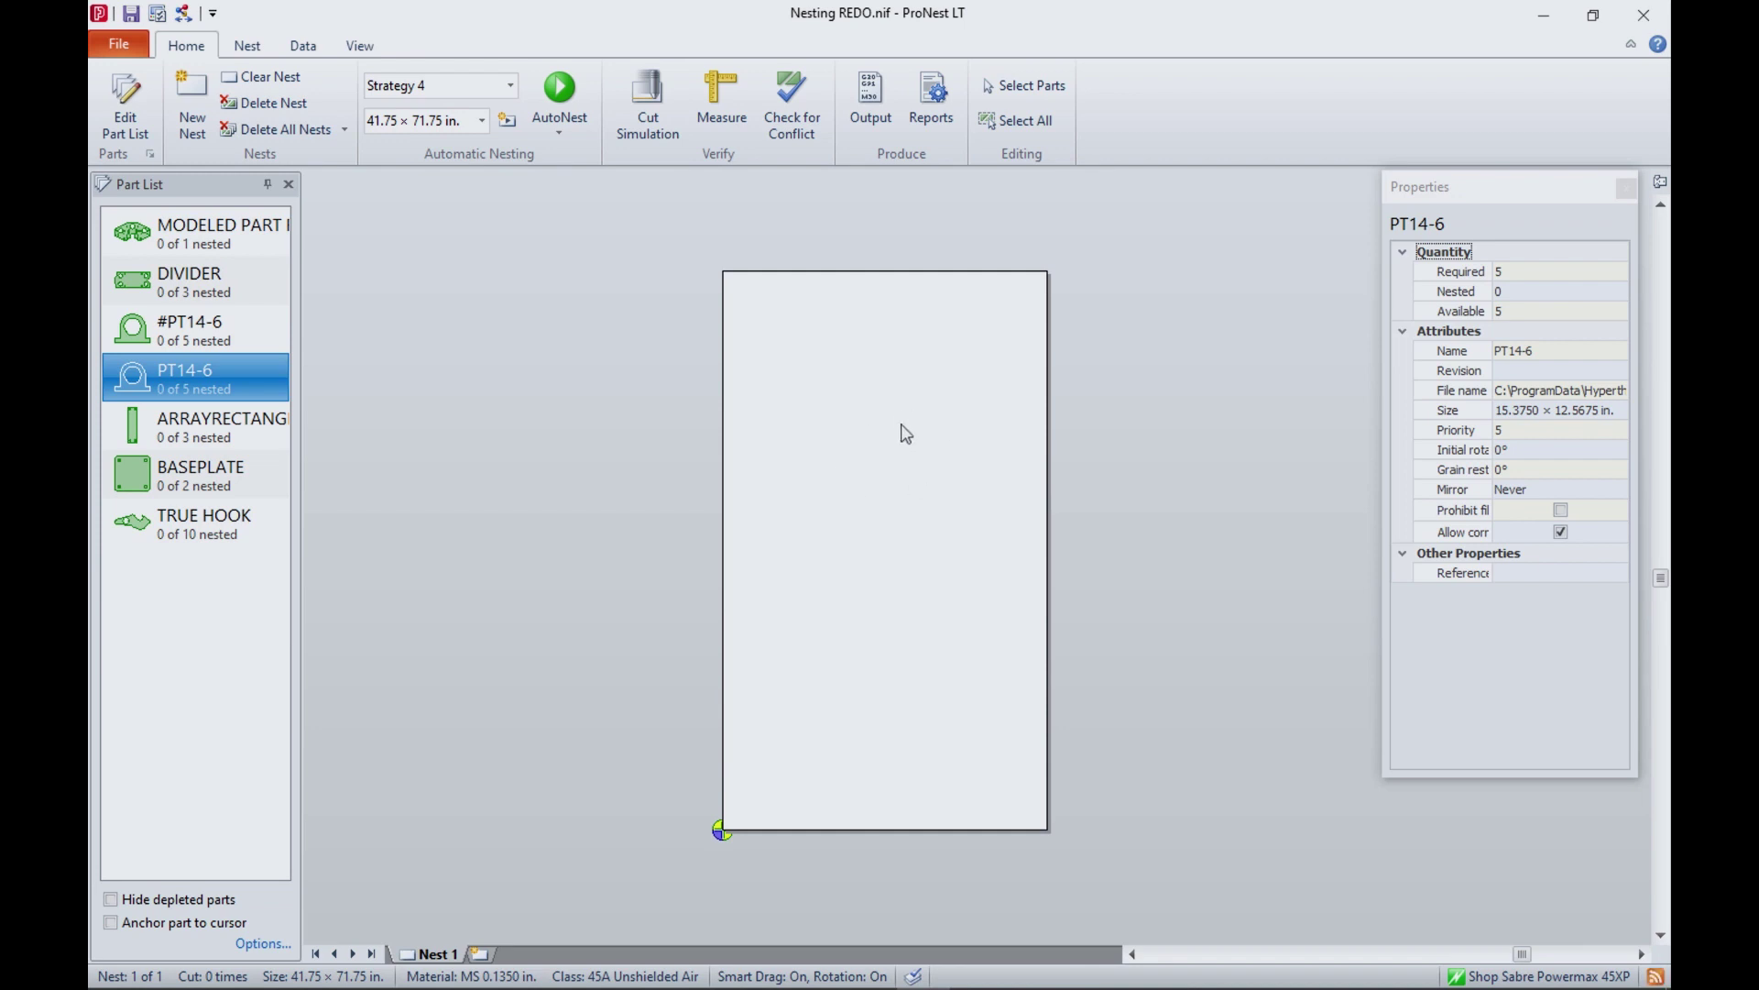
Confirm job material MS 0.1350 in. with 45A Unshielded Air class, reapplying leads on all parts
click(454, 978)
click(540, 958)
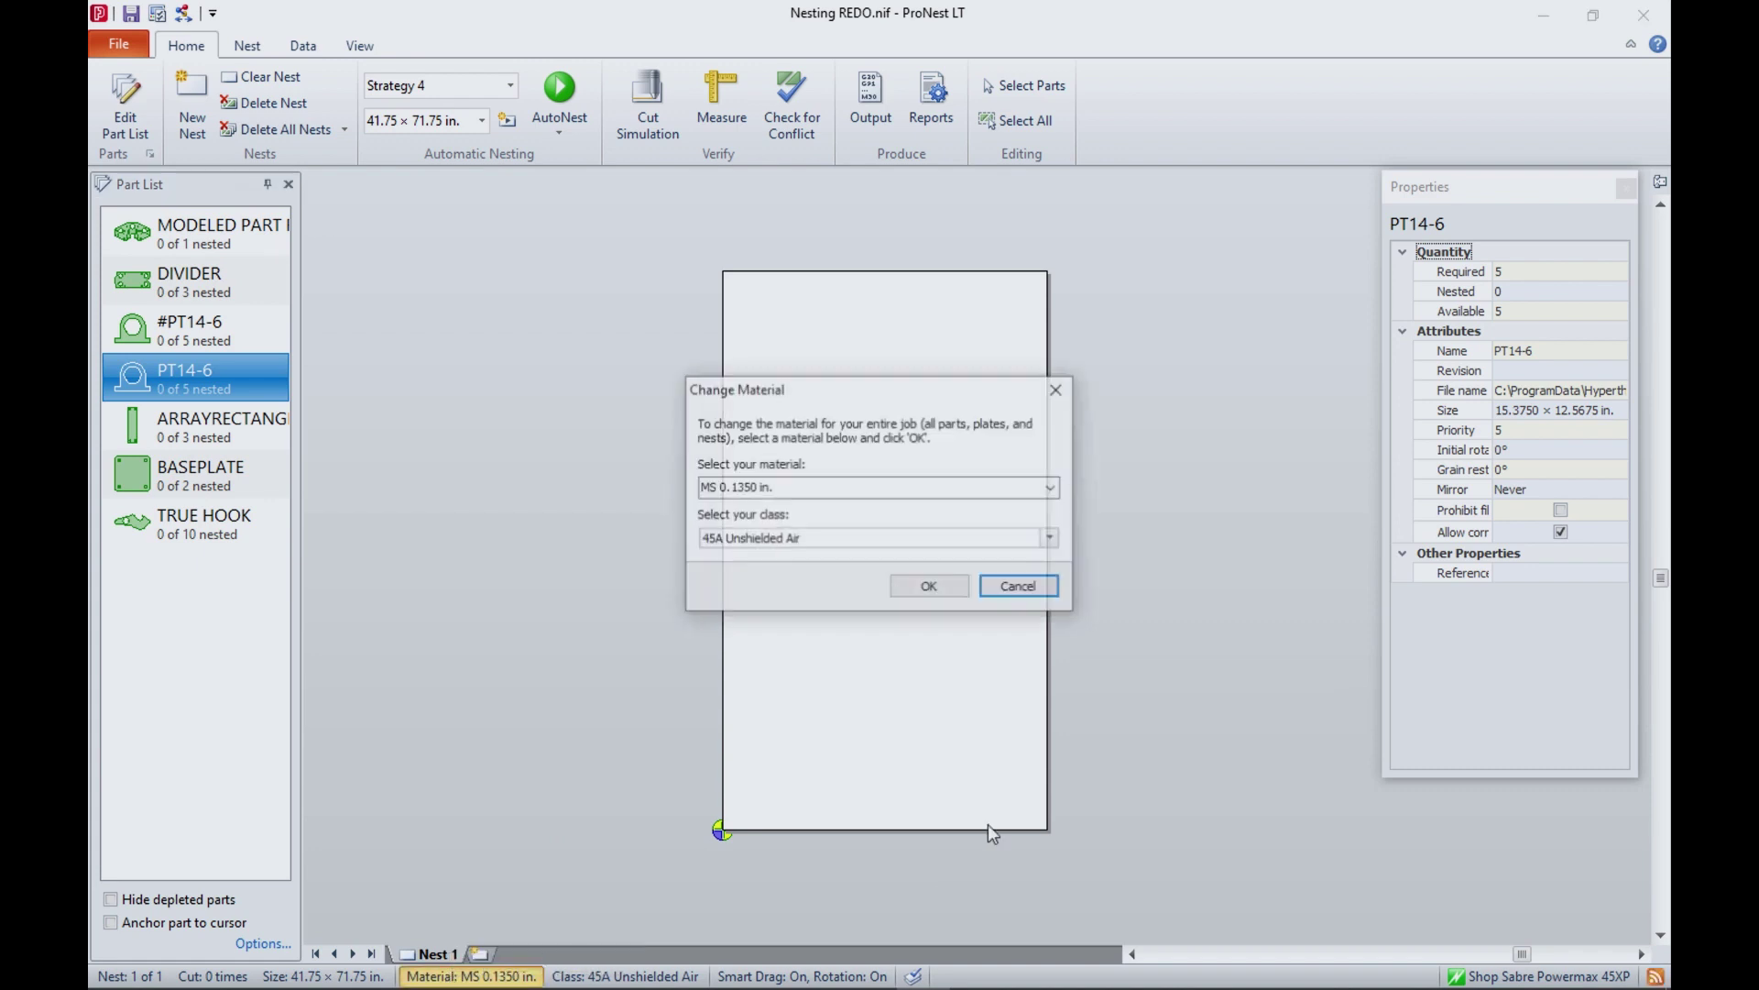
click(1052, 488)
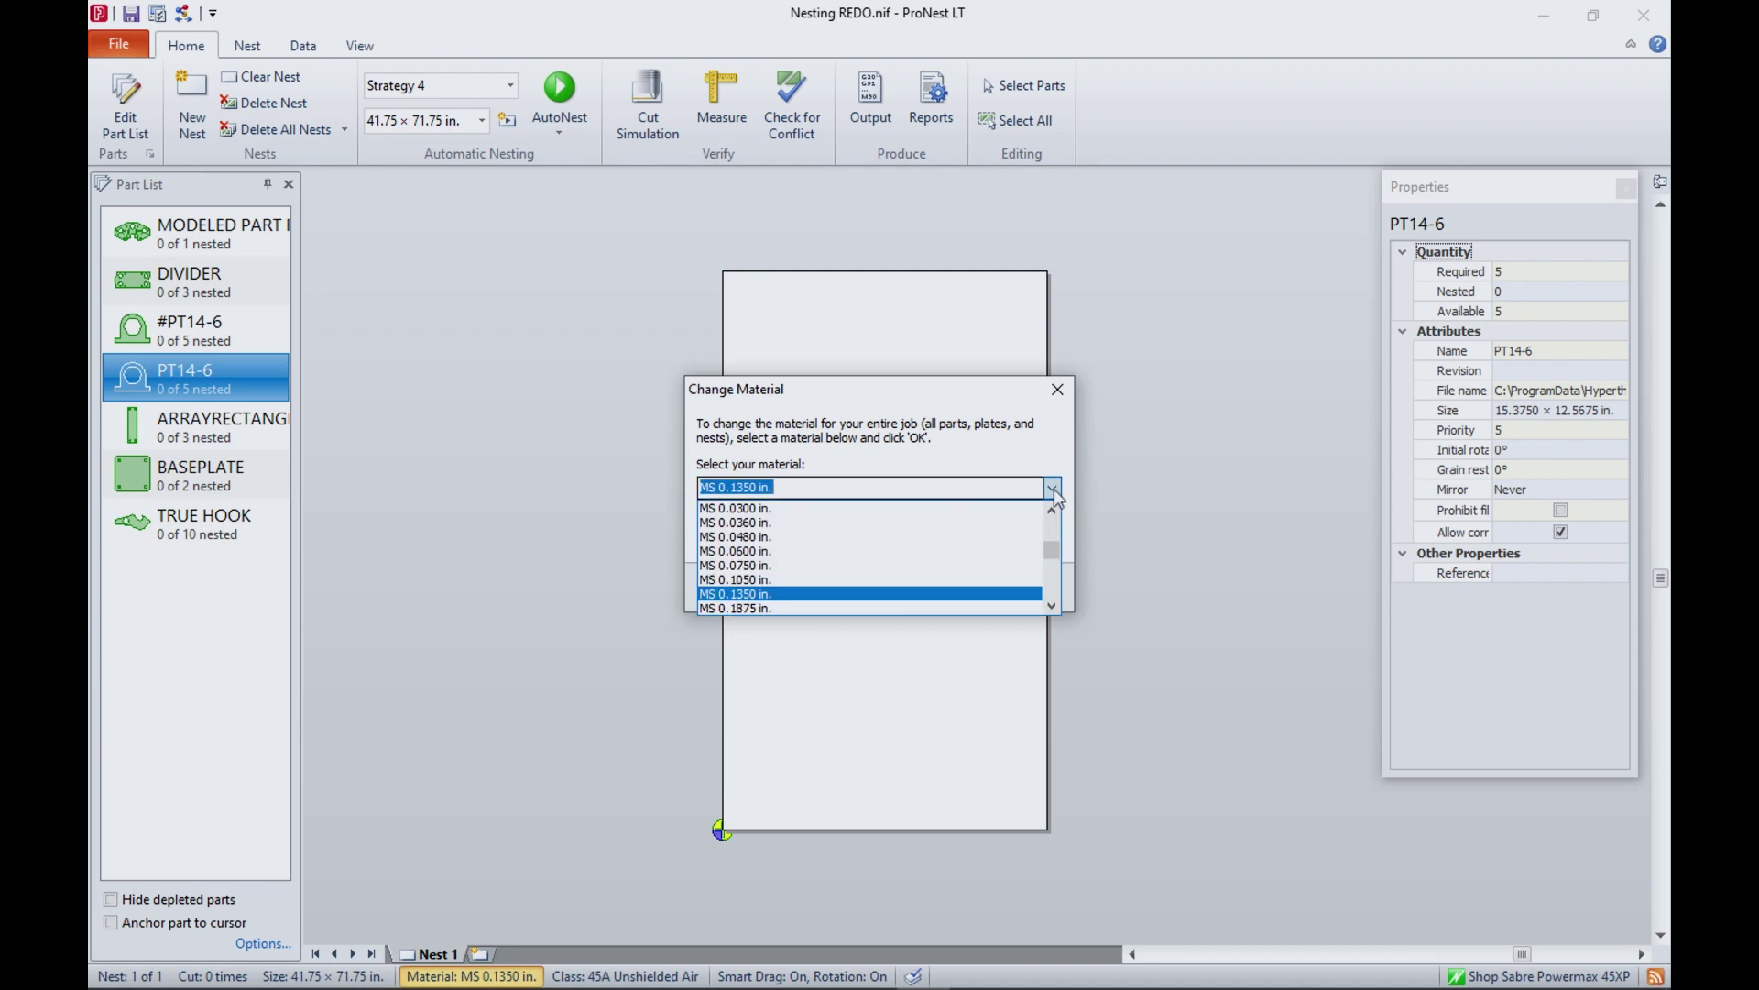
click(937, 594)
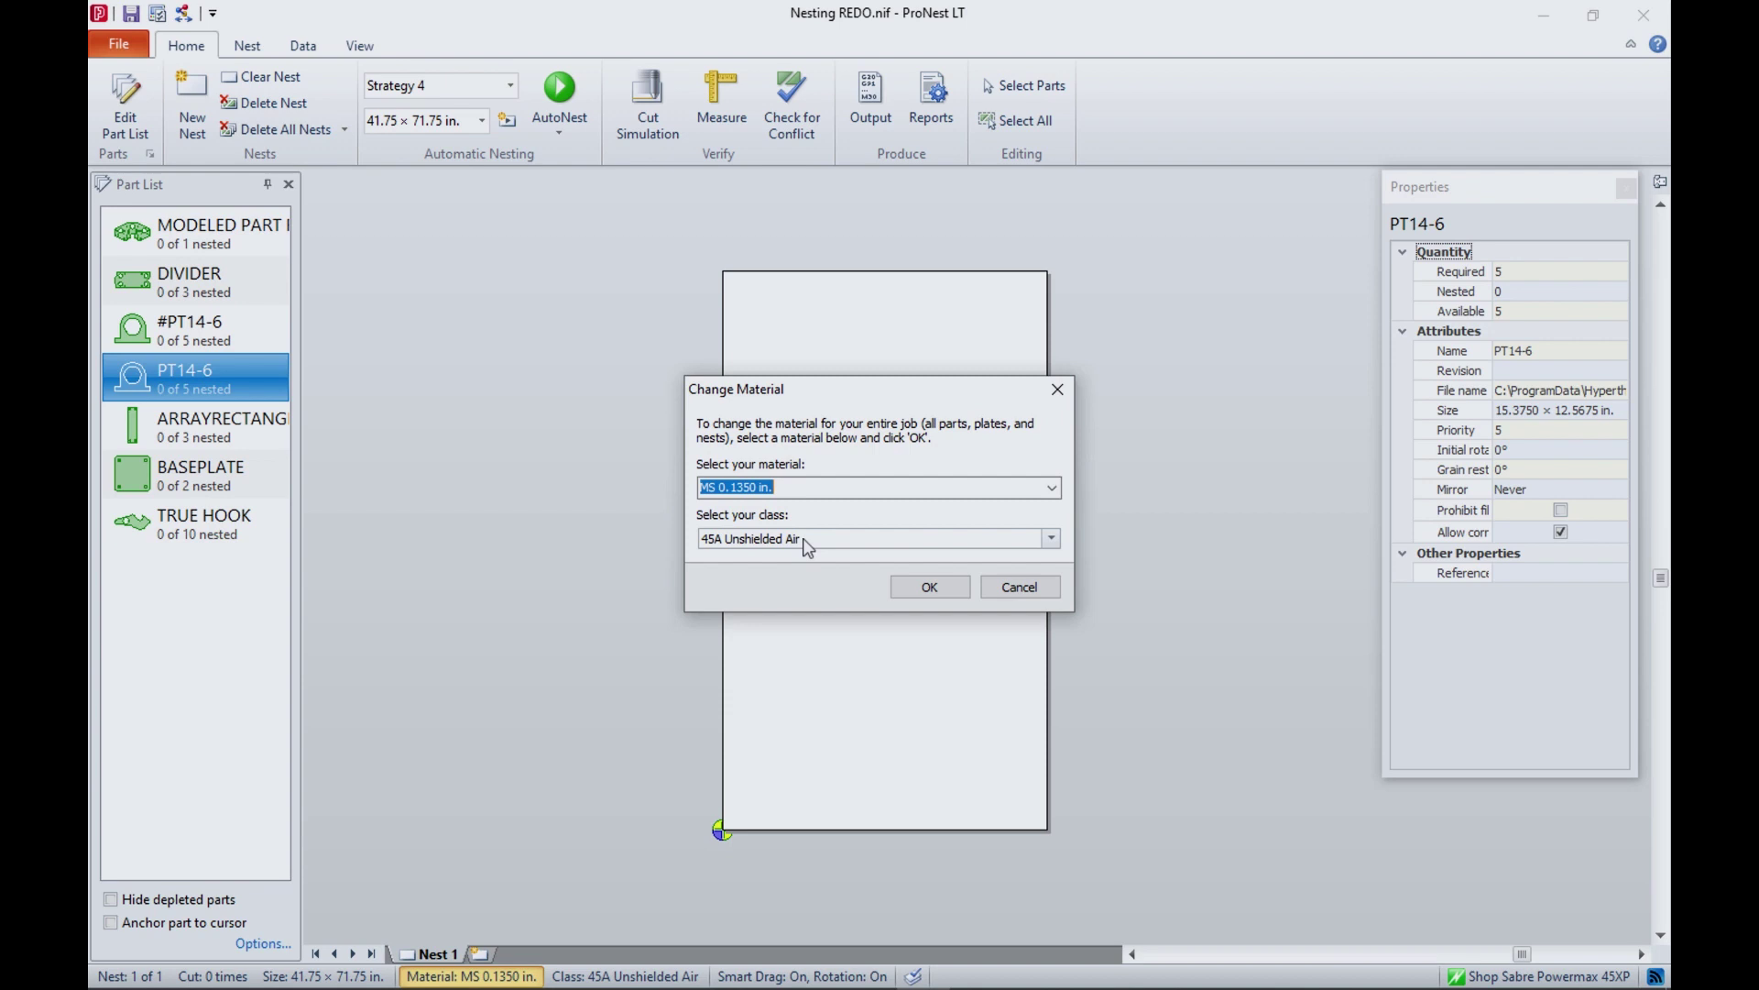
click(905, 586)
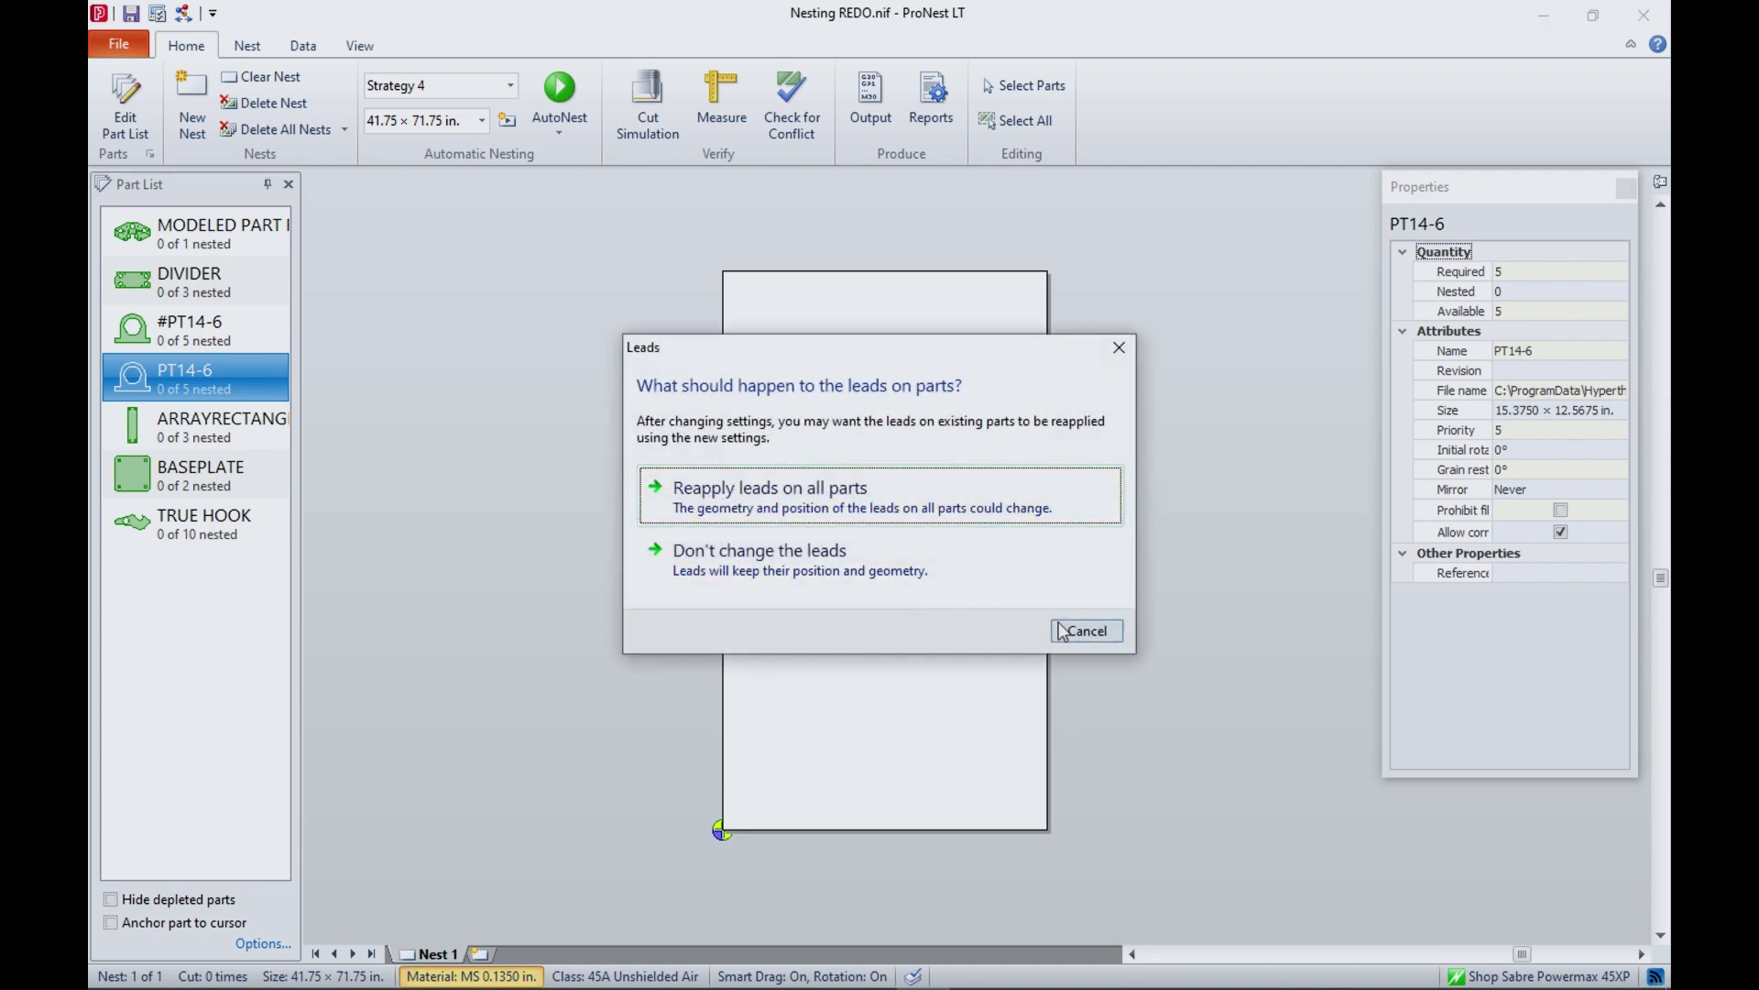
click(818, 492)
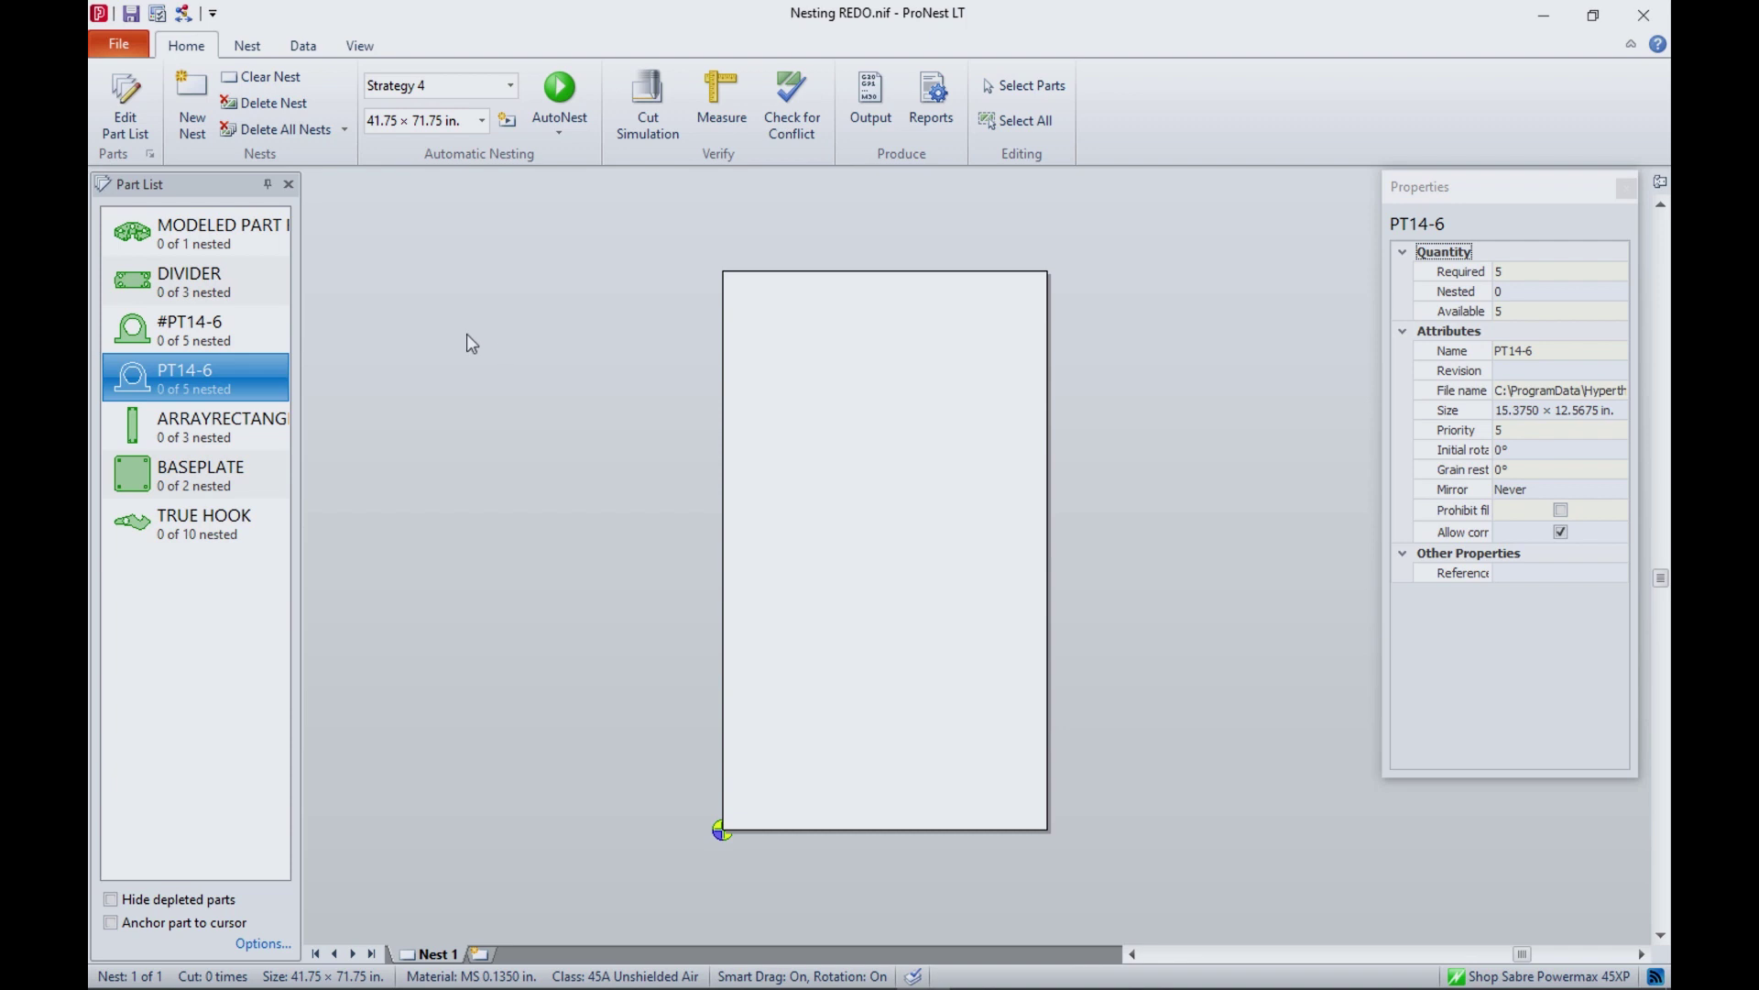
drag(205, 235, 852, 771)
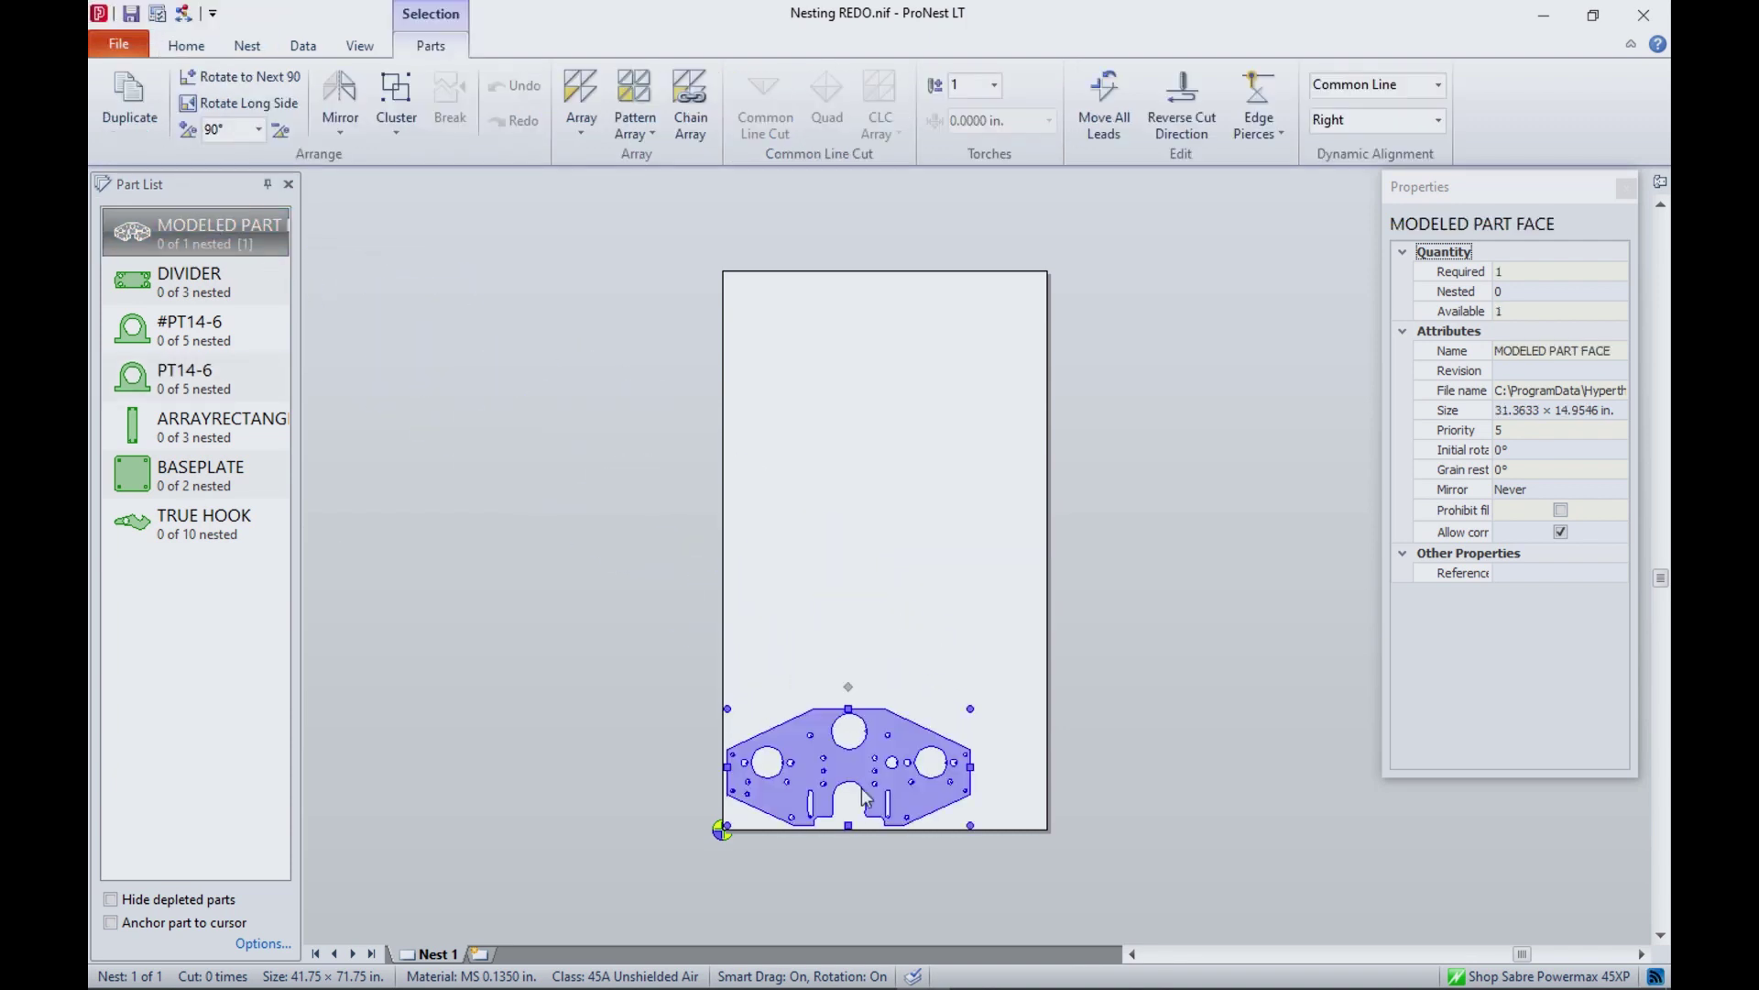
click(1072, 775)
scroll(862, 822, up, 4)
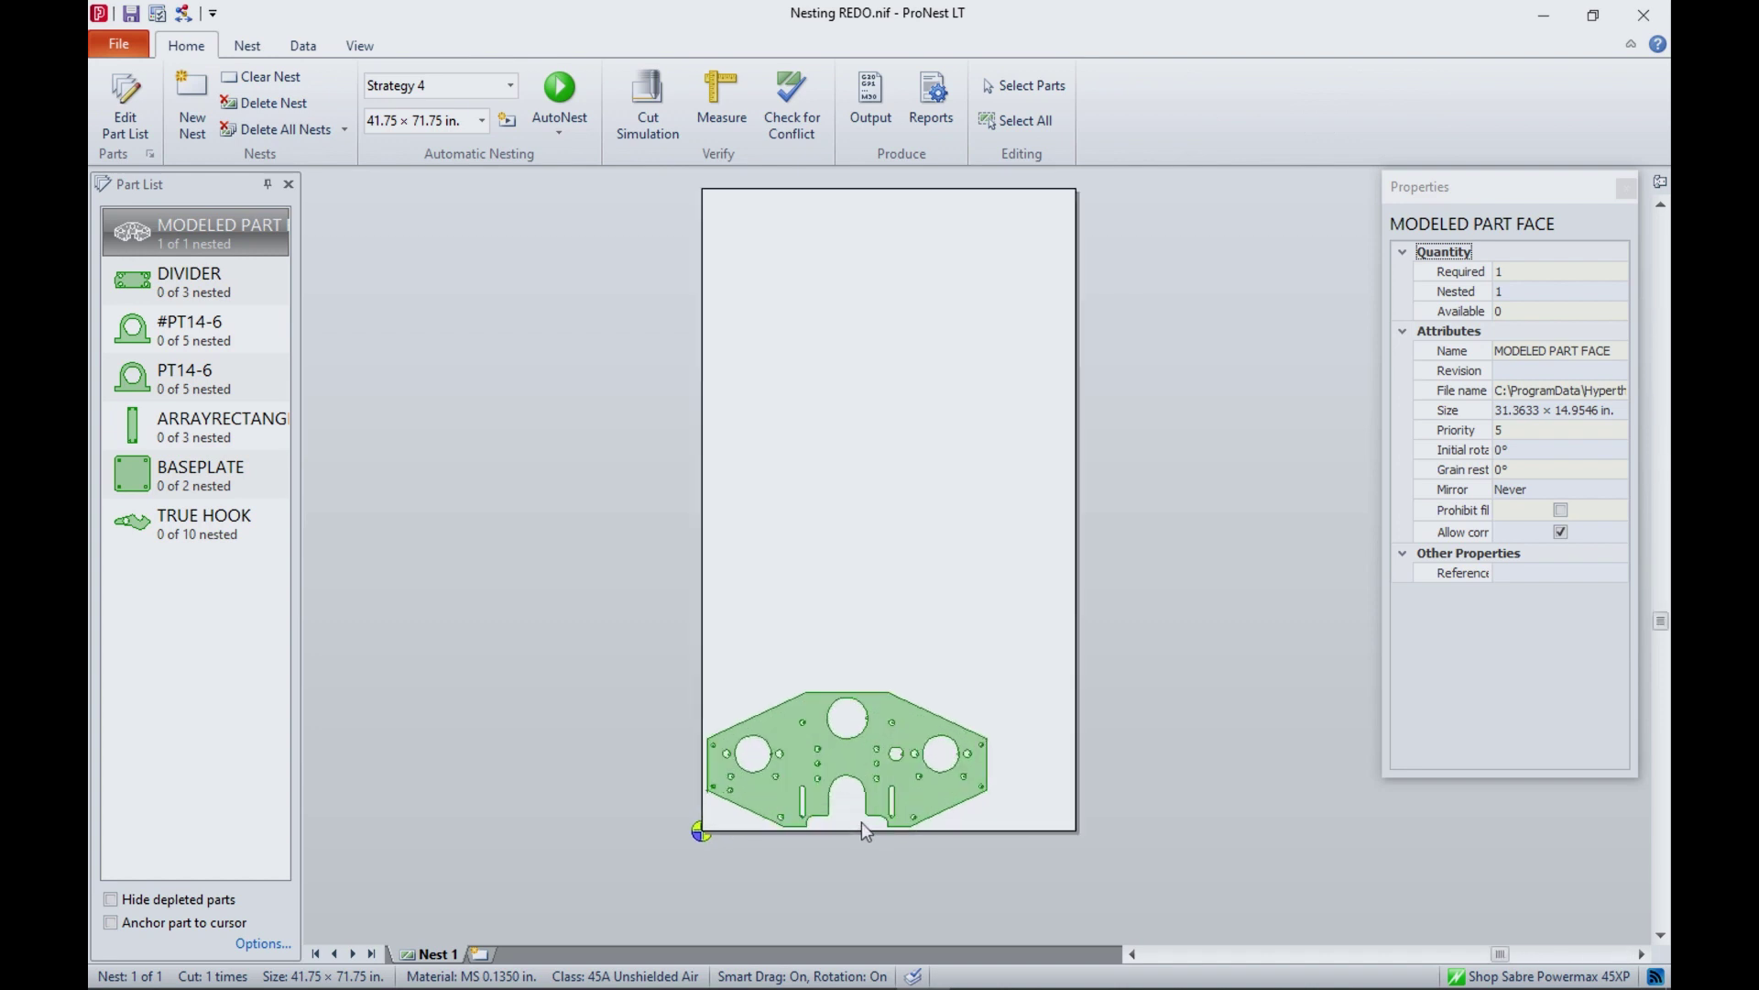
middle_drag(869, 801, 869, 615)
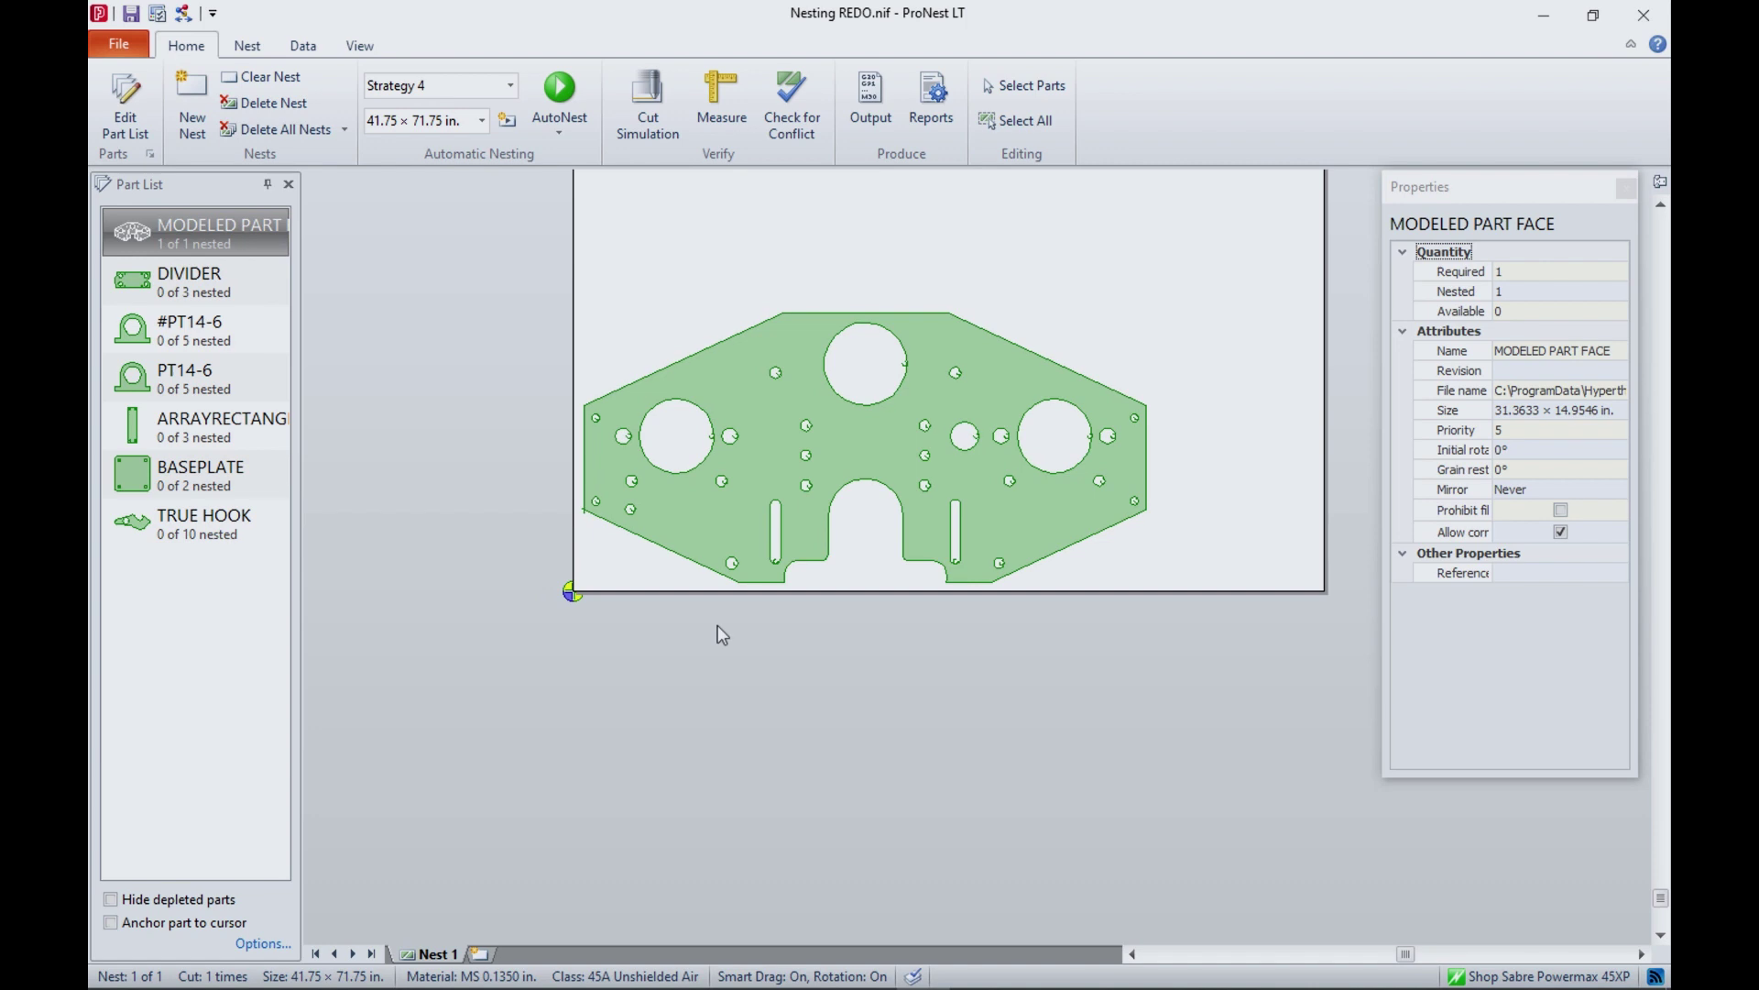
click(647, 108)
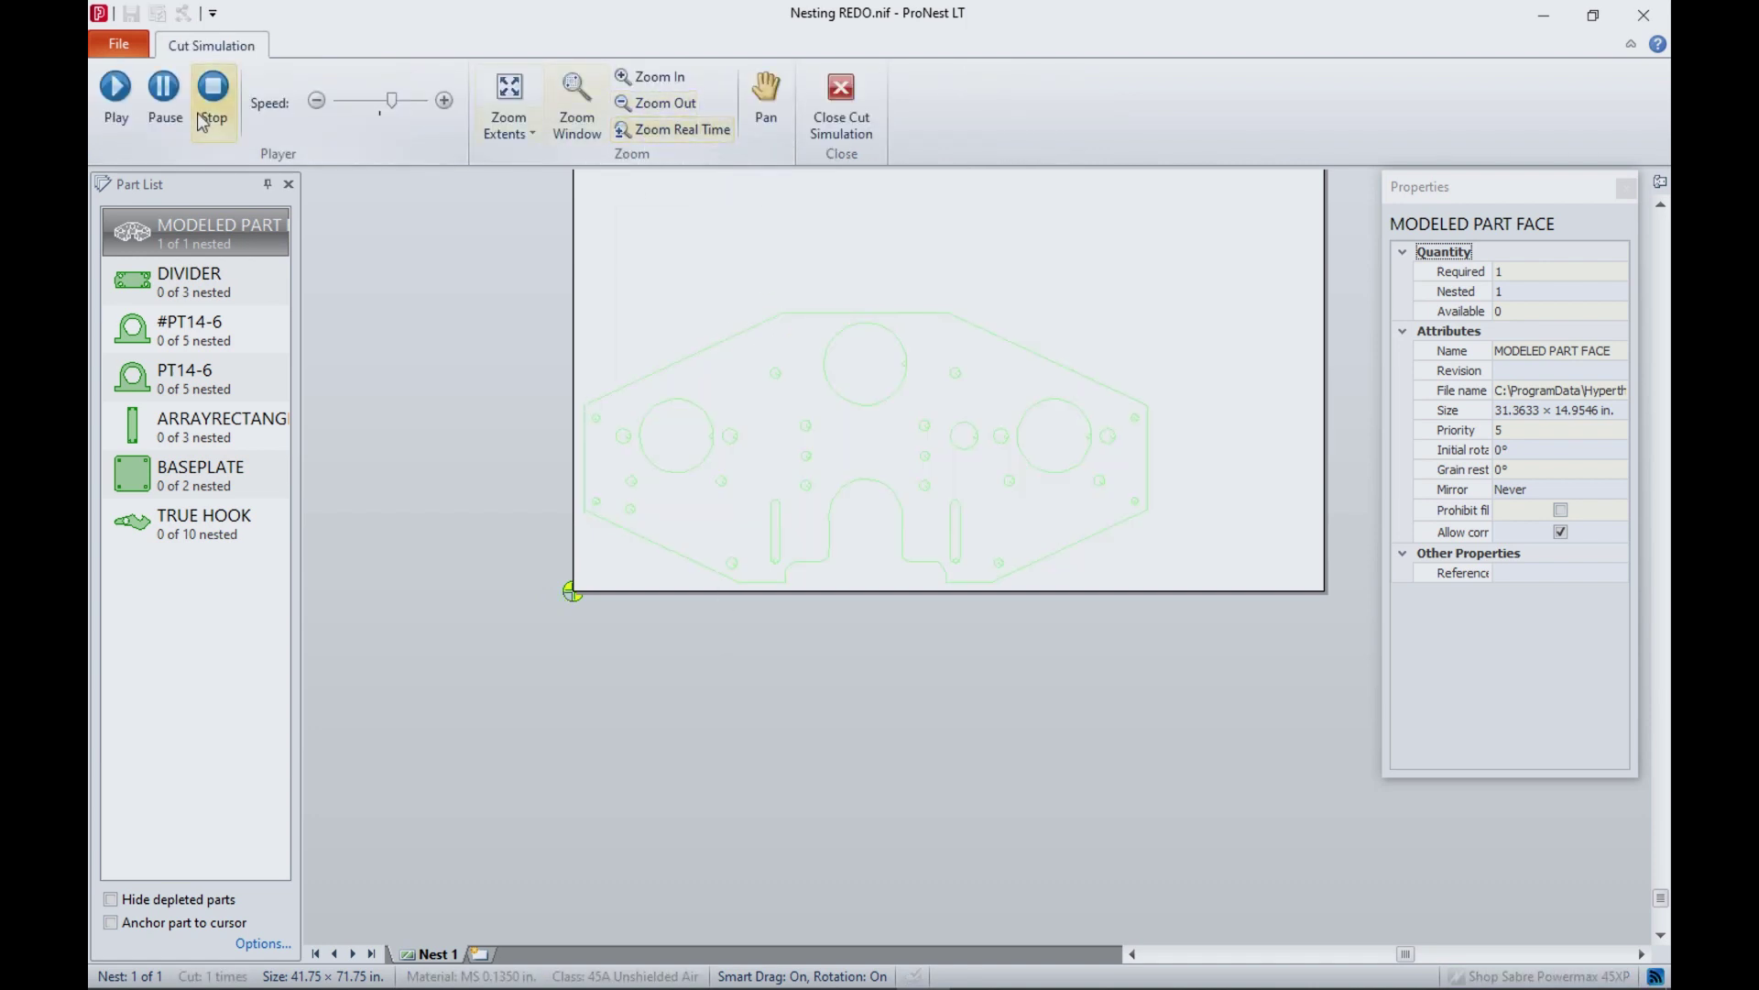
click(127, 95)
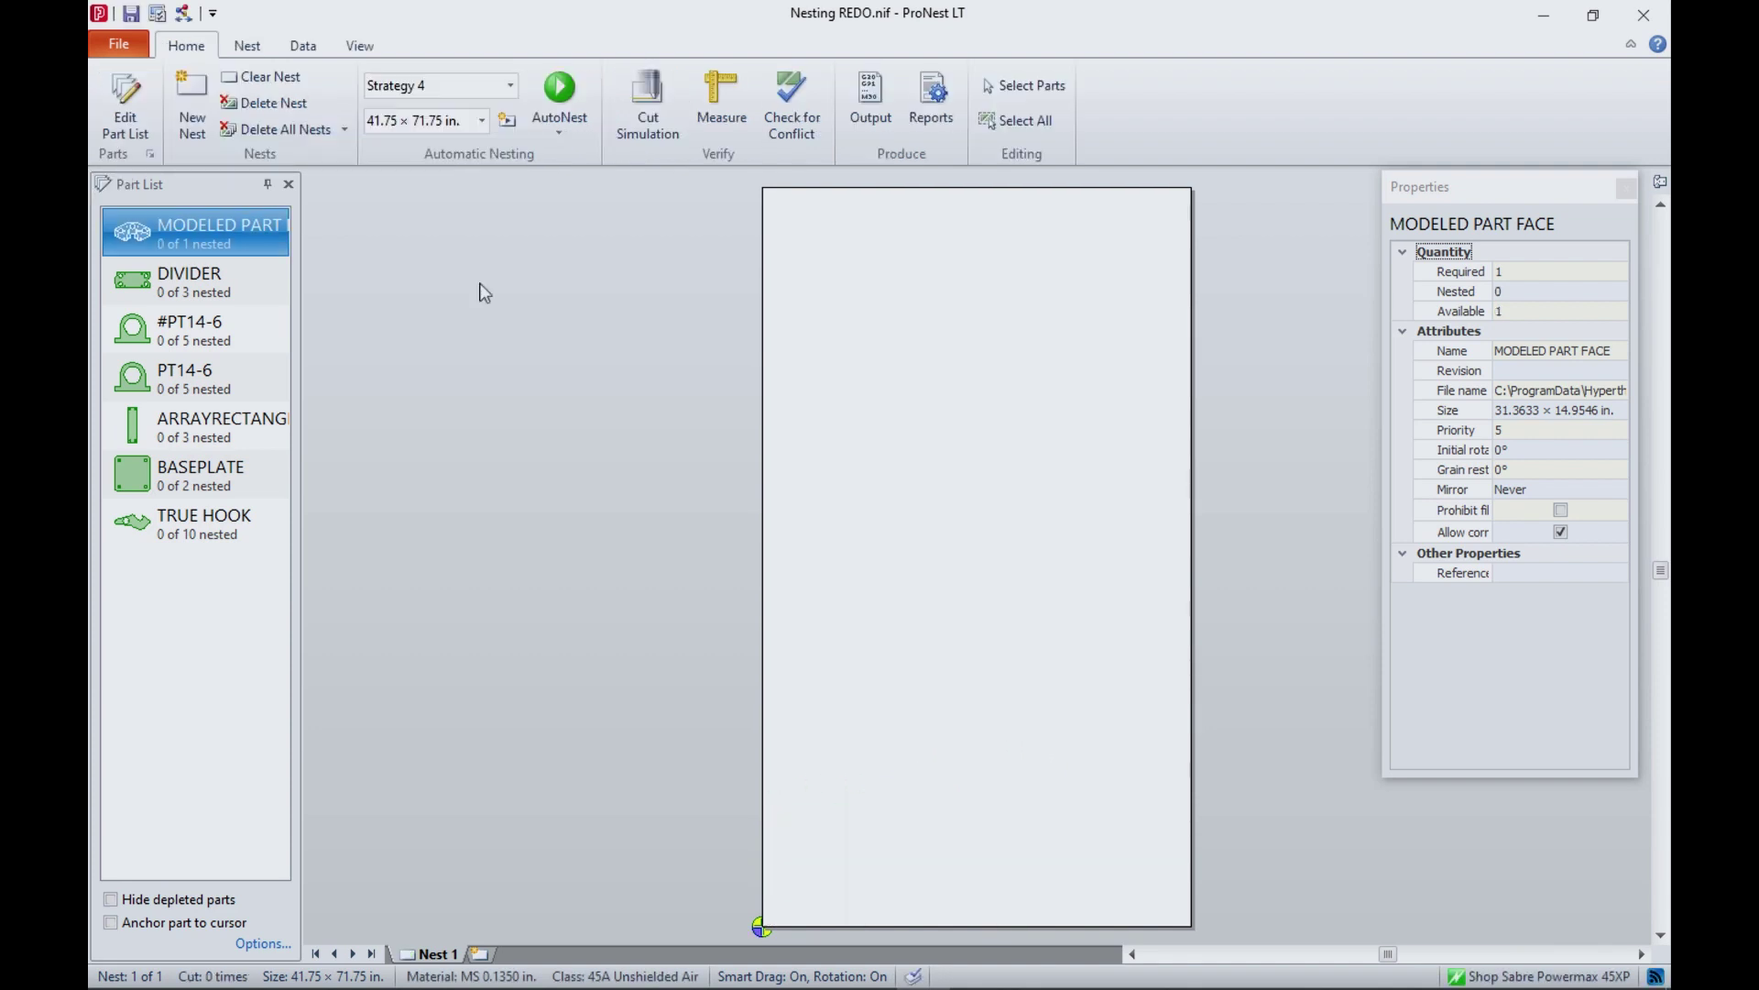
drag(180, 224, 932, 843)
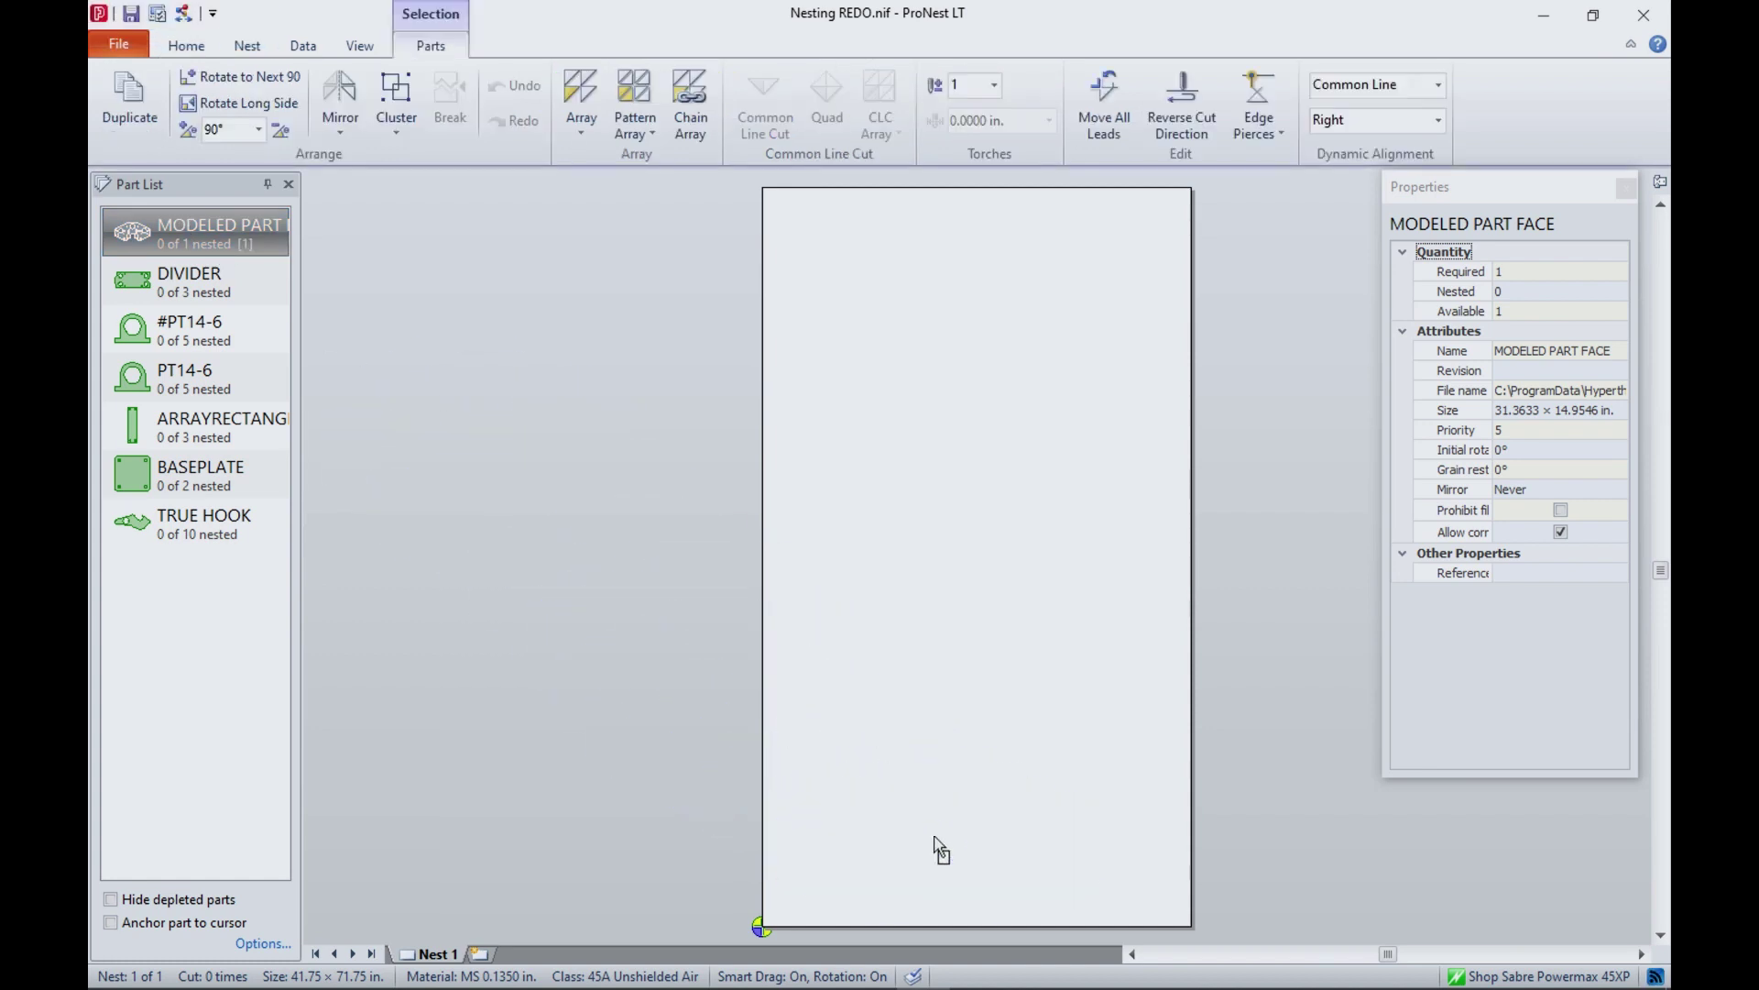
drag(190, 339, 850, 706)
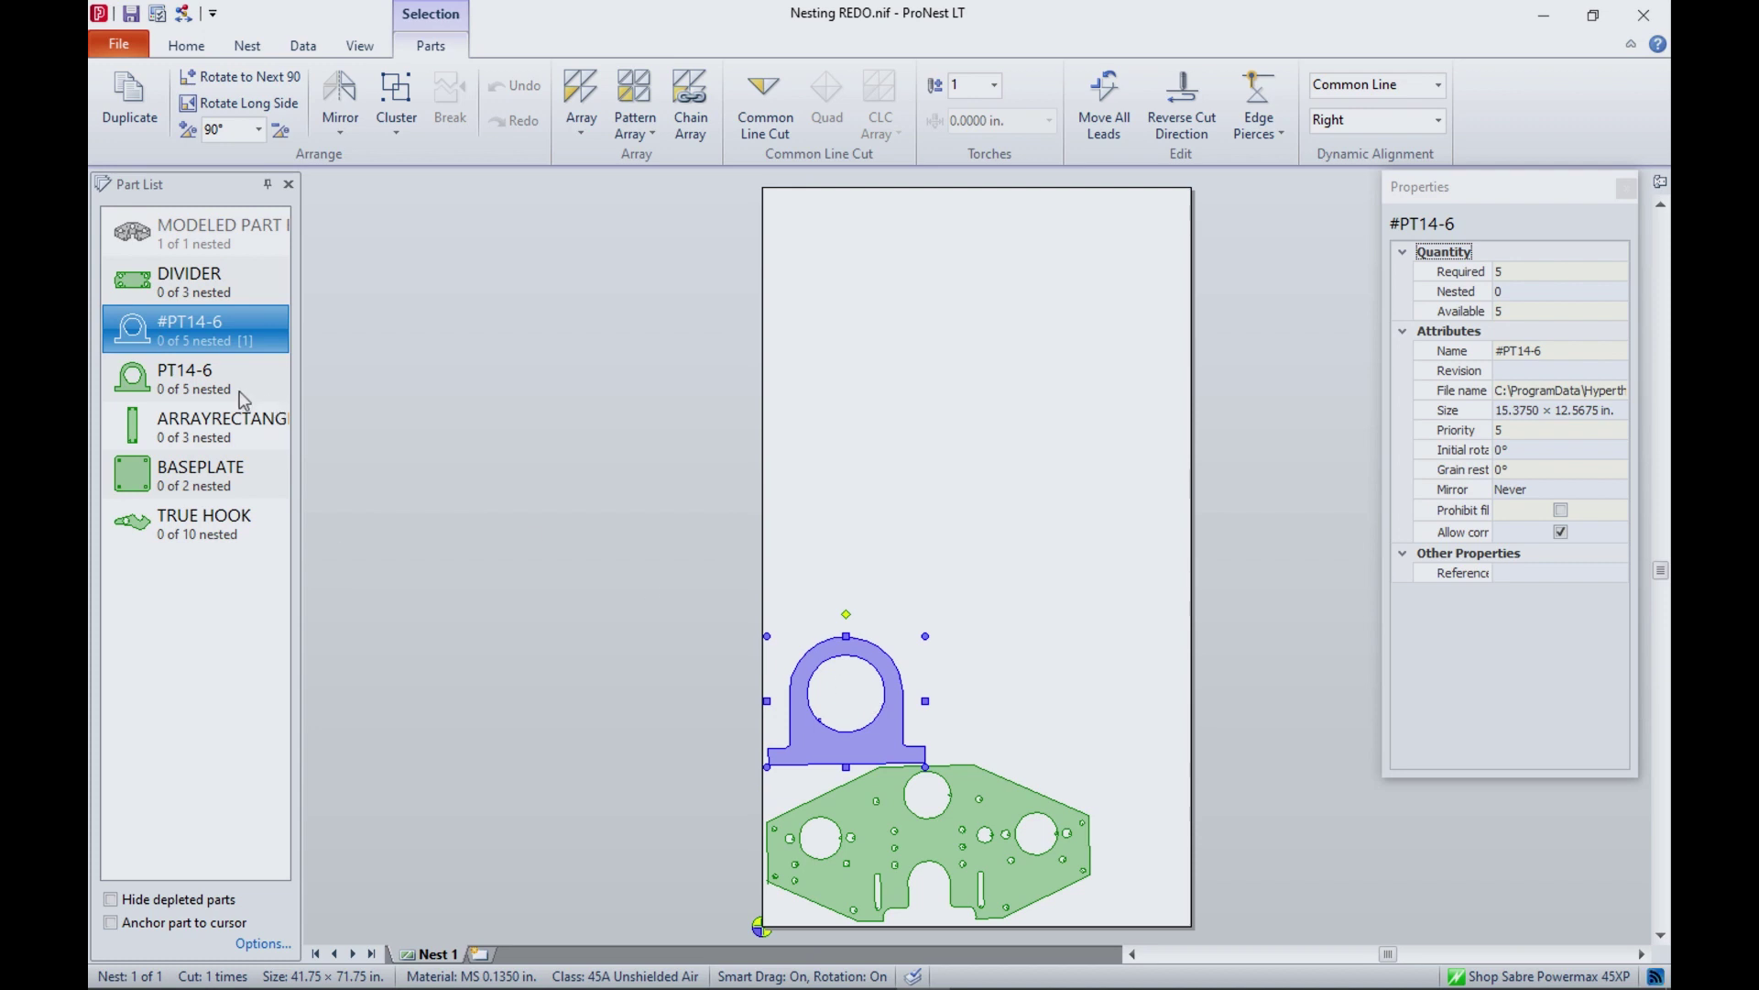
drag(193, 386, 1104, 724)
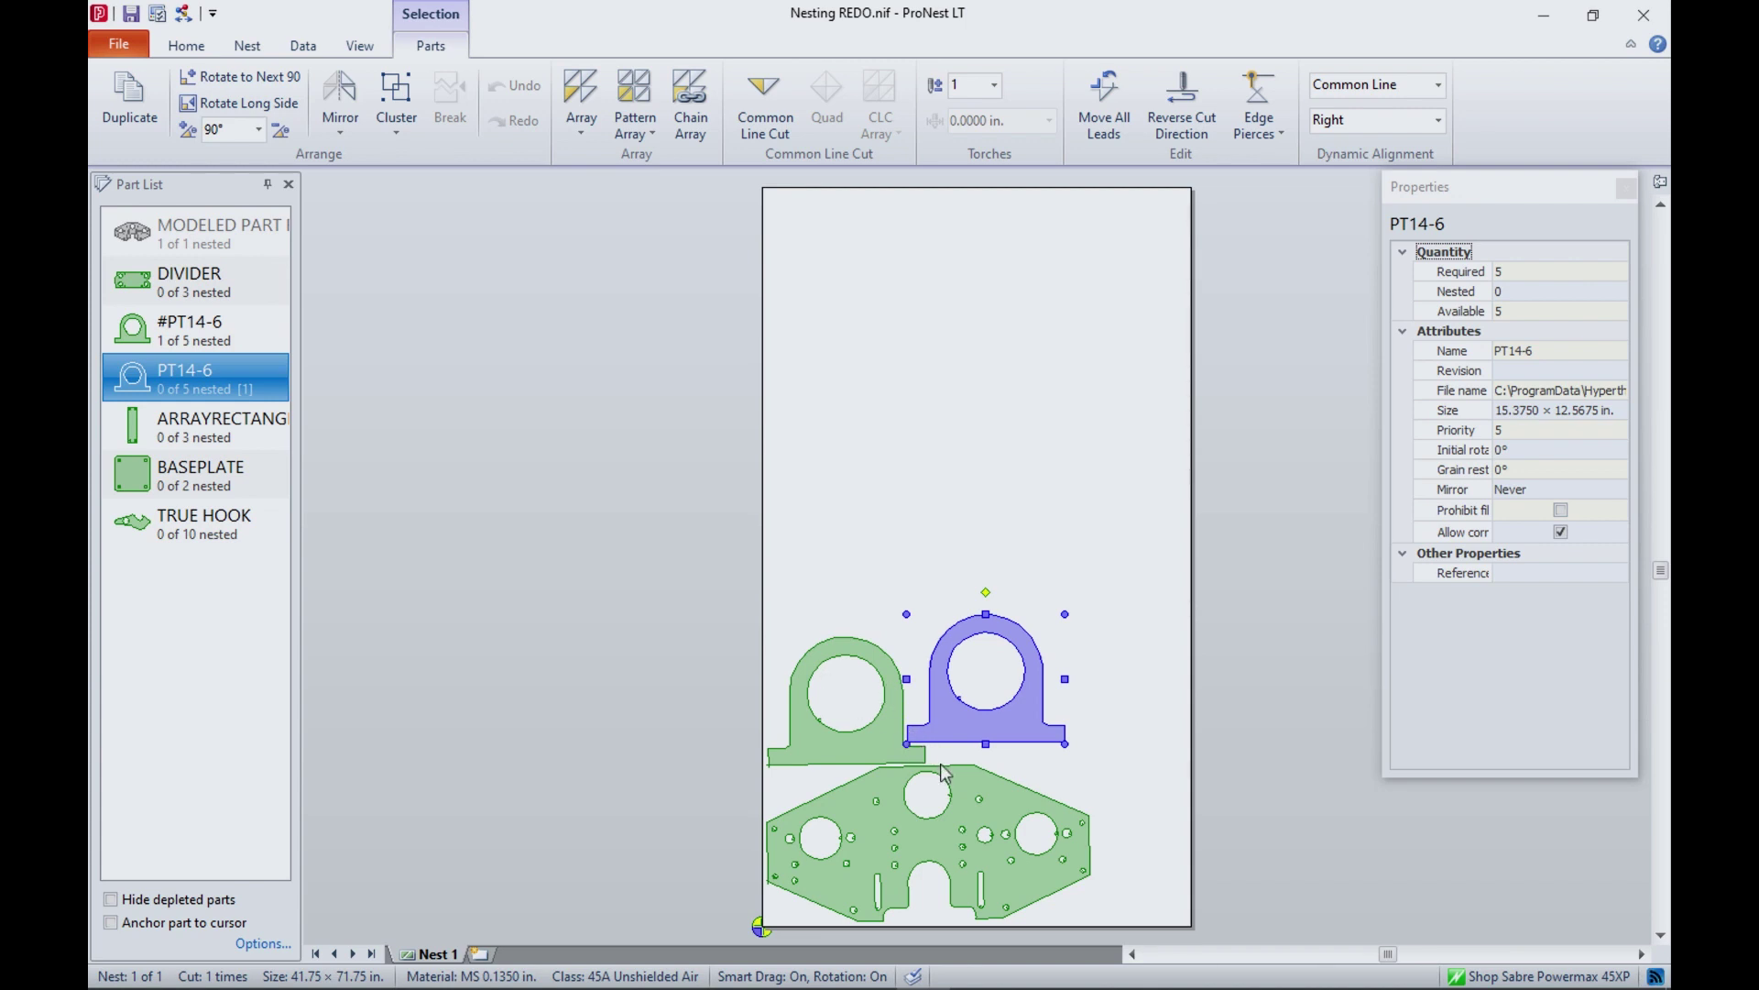
click(519, 589)
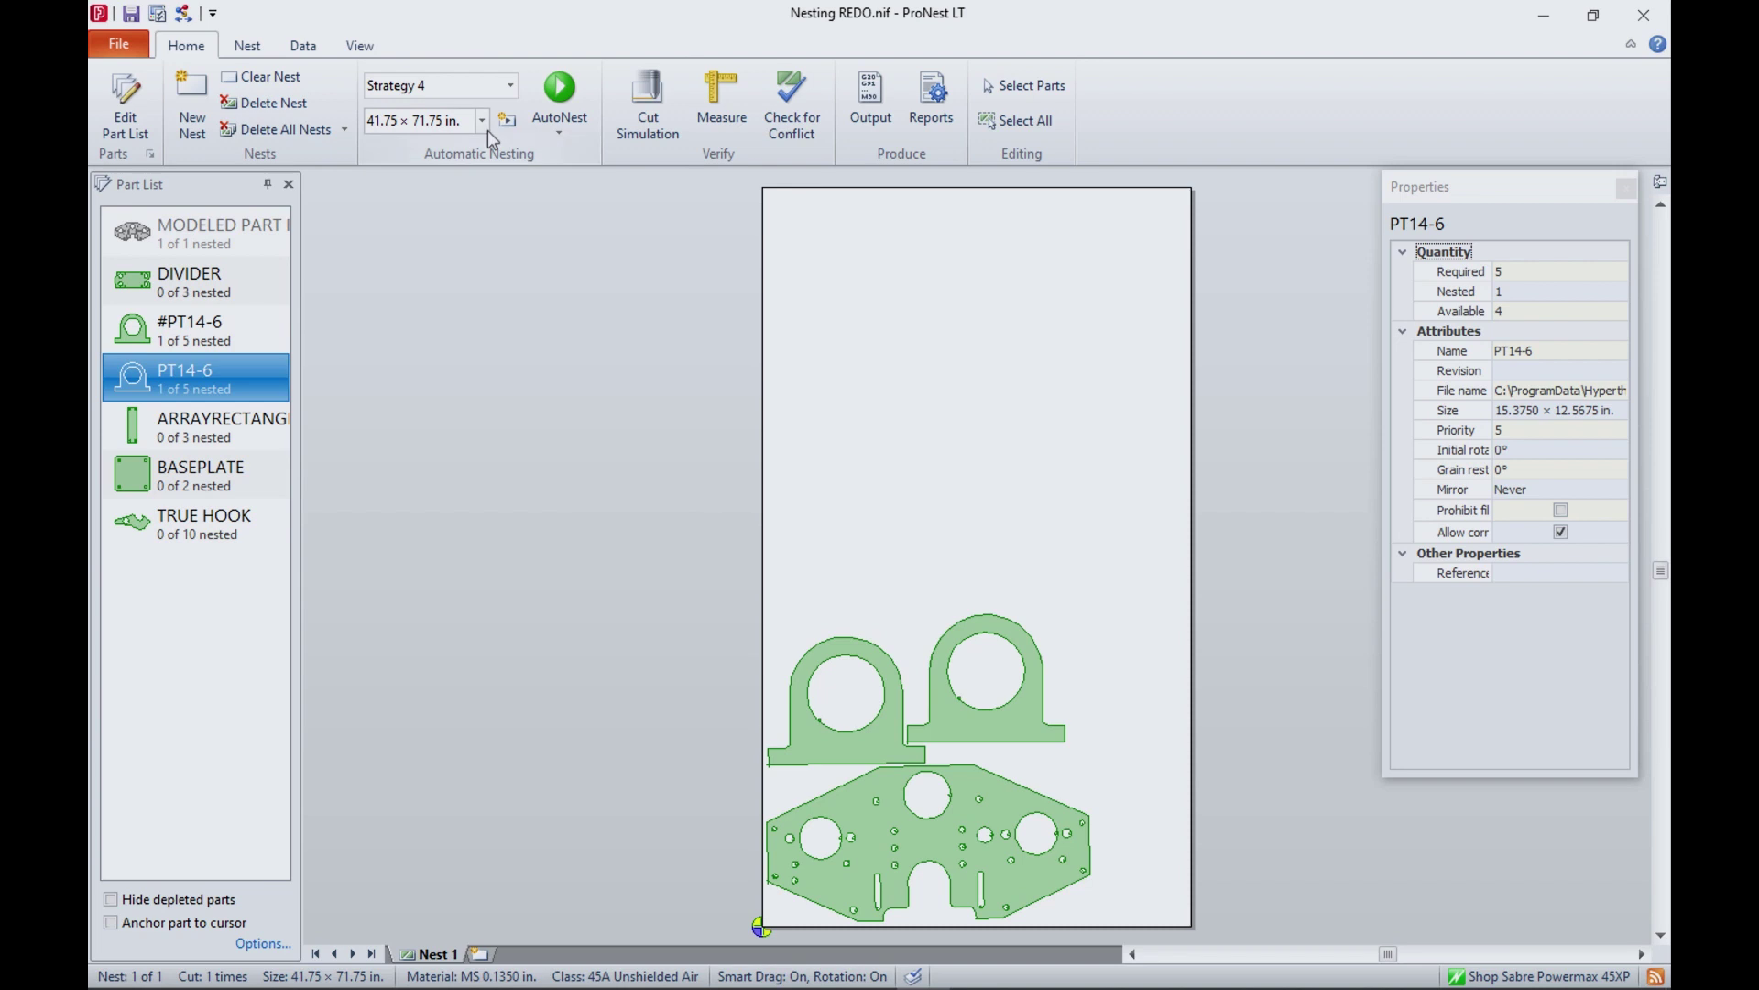
click(632, 108)
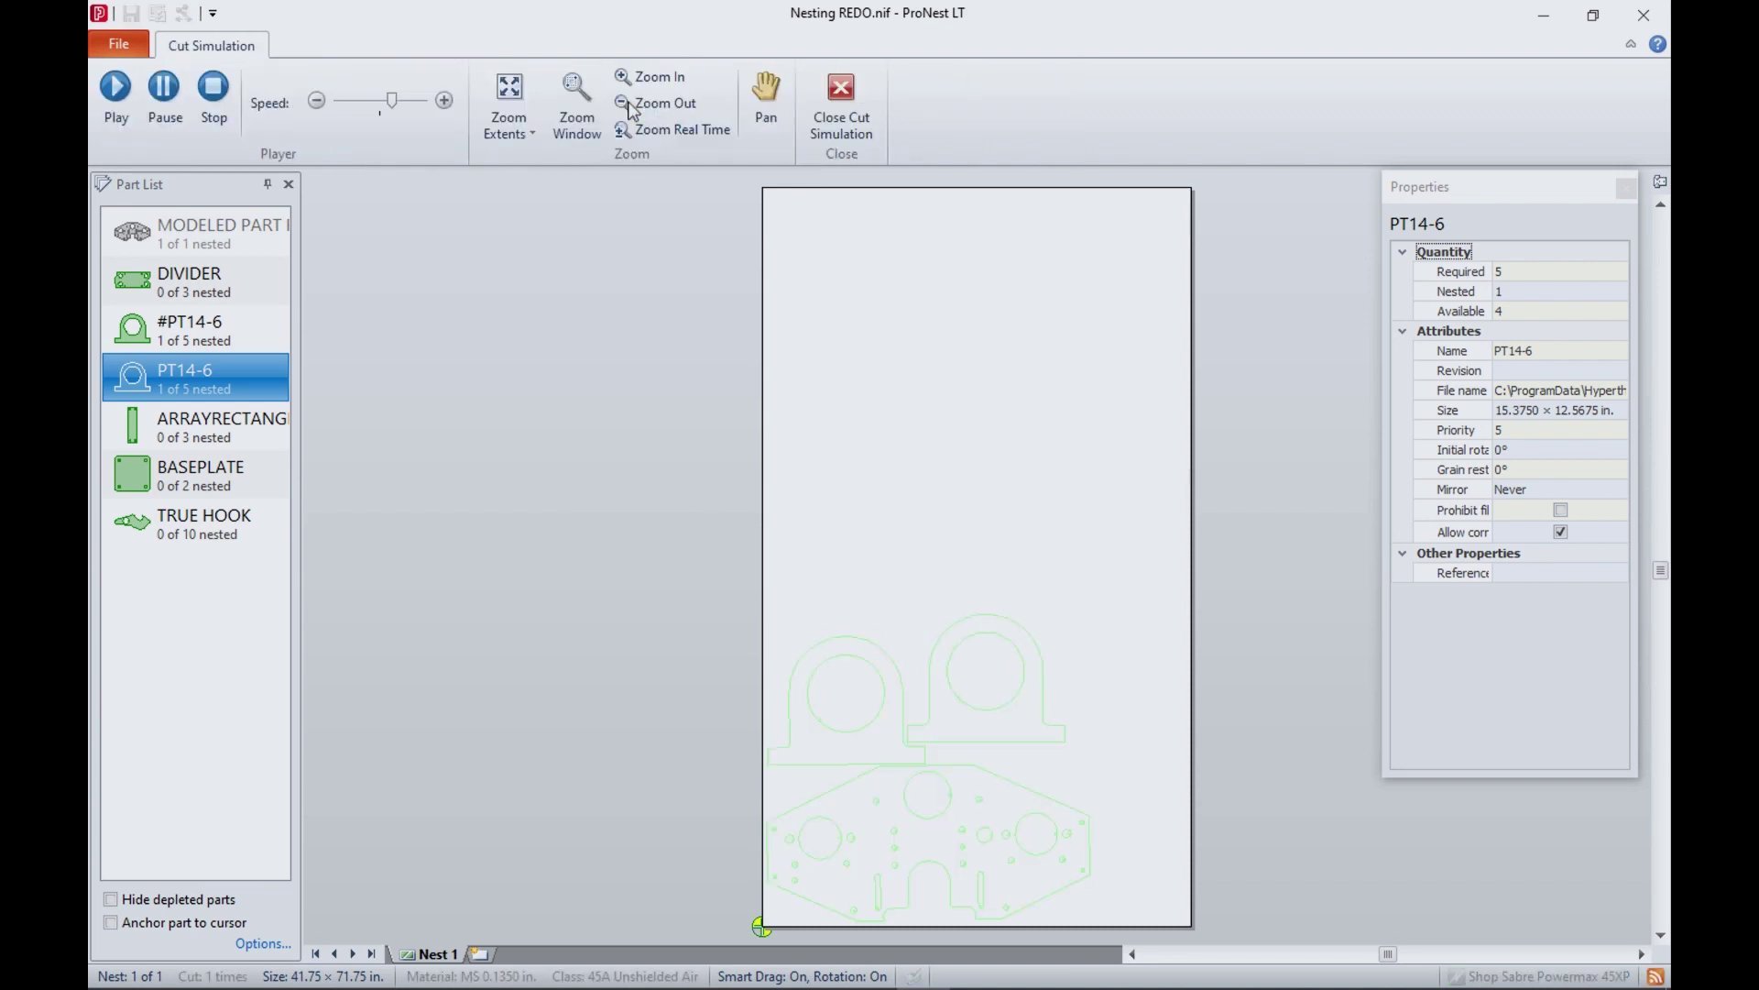
click(110, 97)
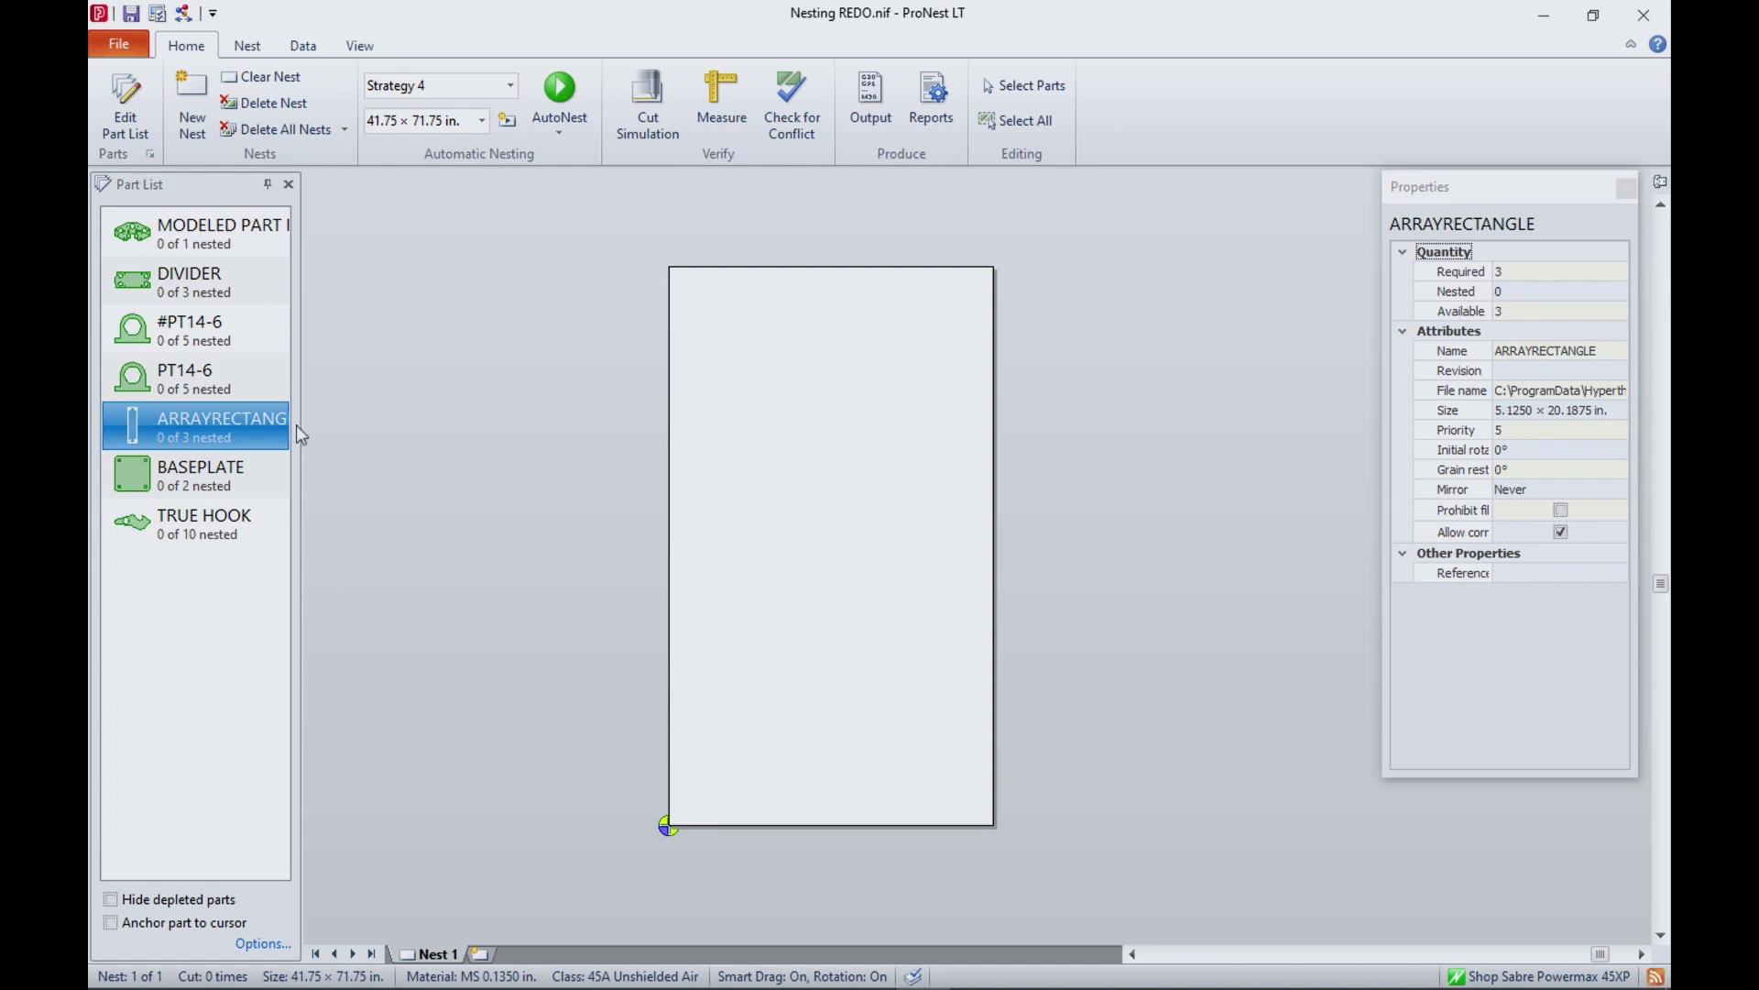
Set ARRAYRECTANGLE Required to 100, place one on the plate, and array it 7 by 3
click(1500, 277)
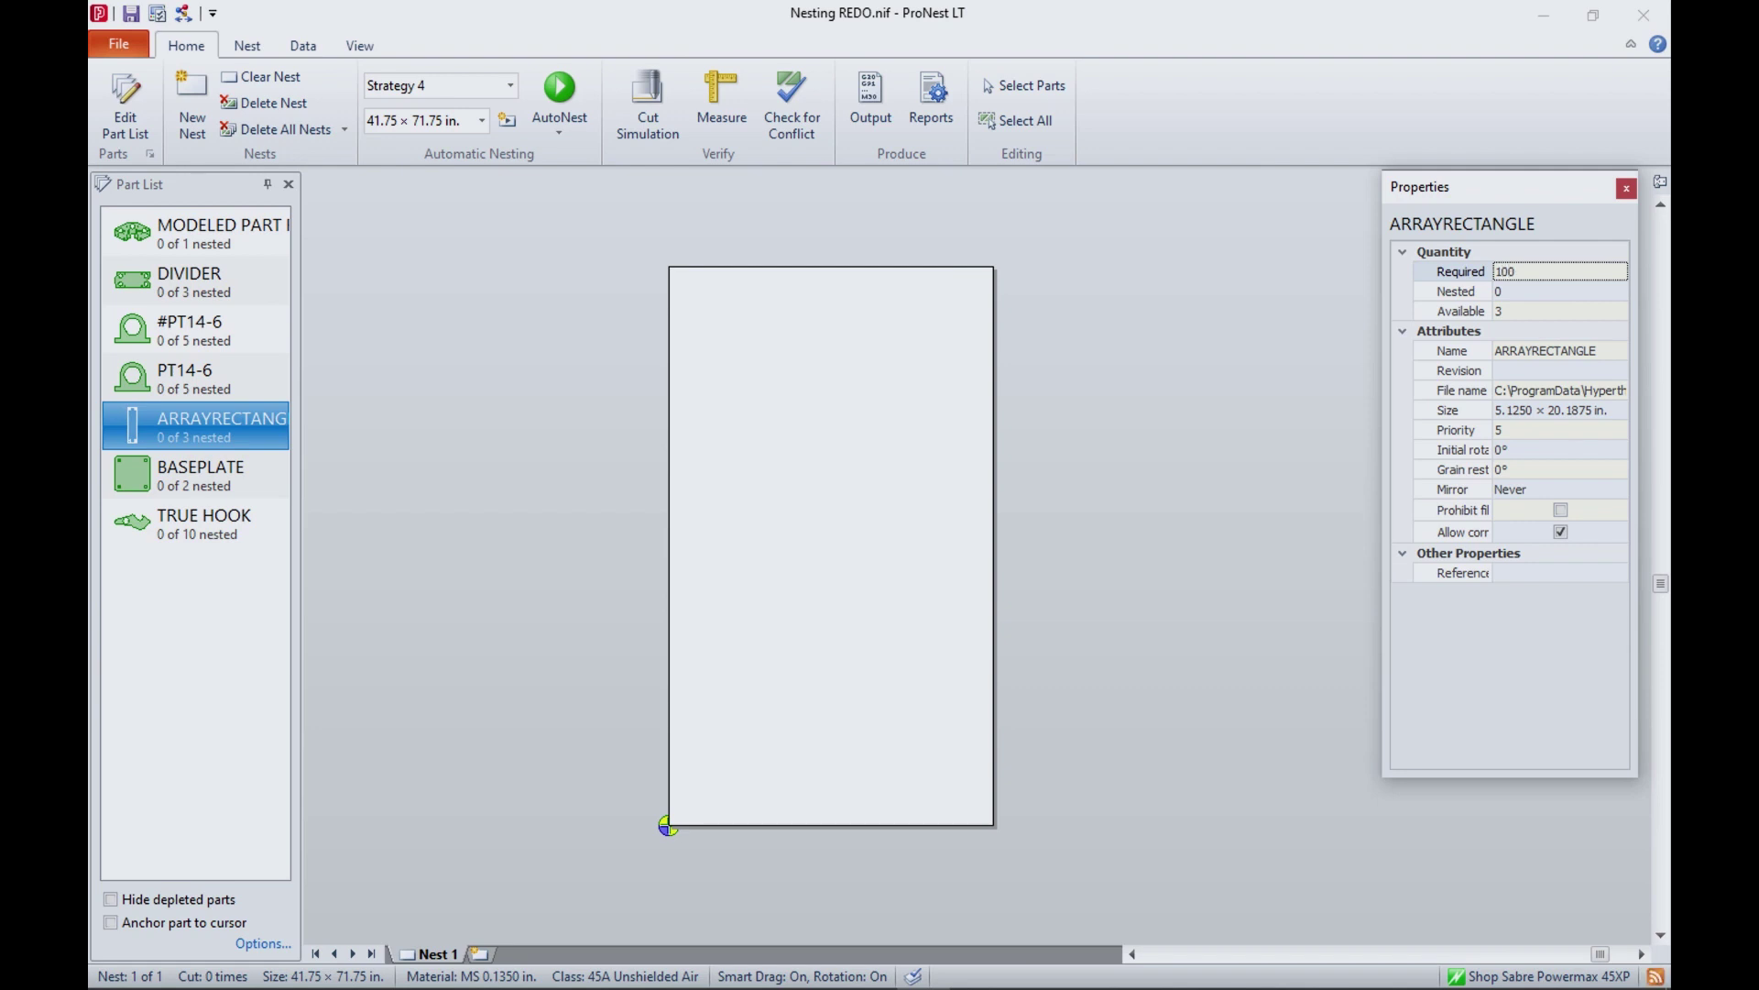
drag(243, 438, 701, 751)
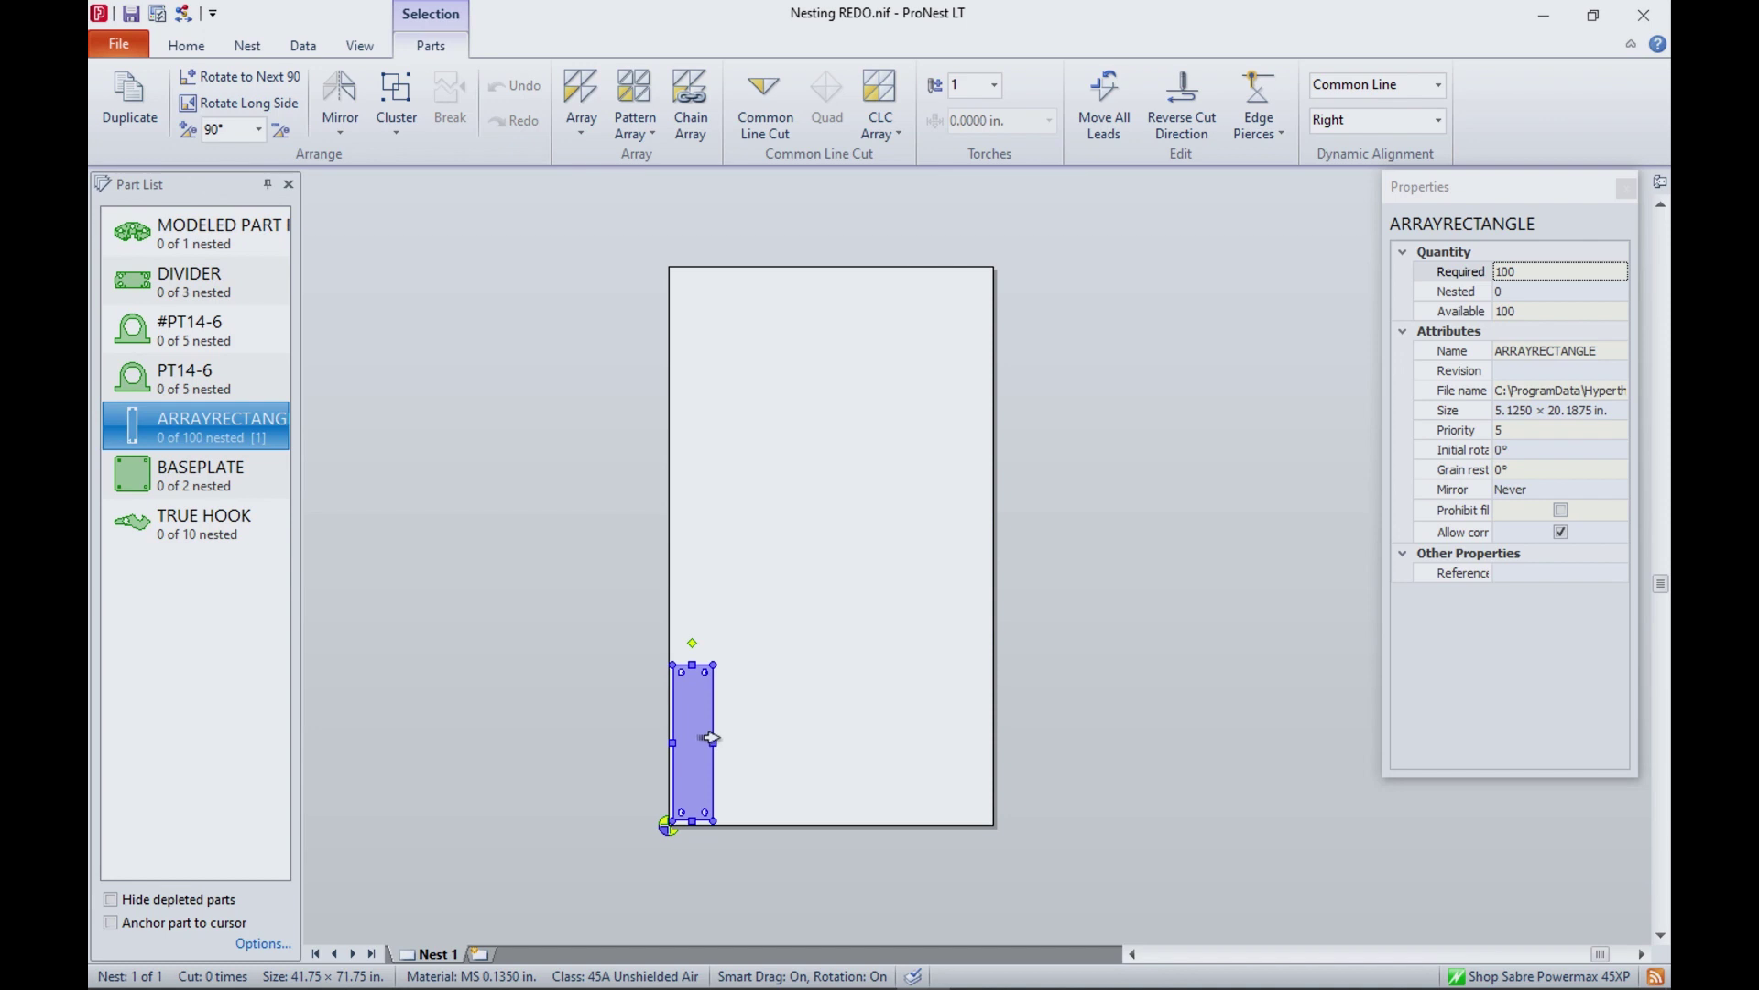
click(574, 103)
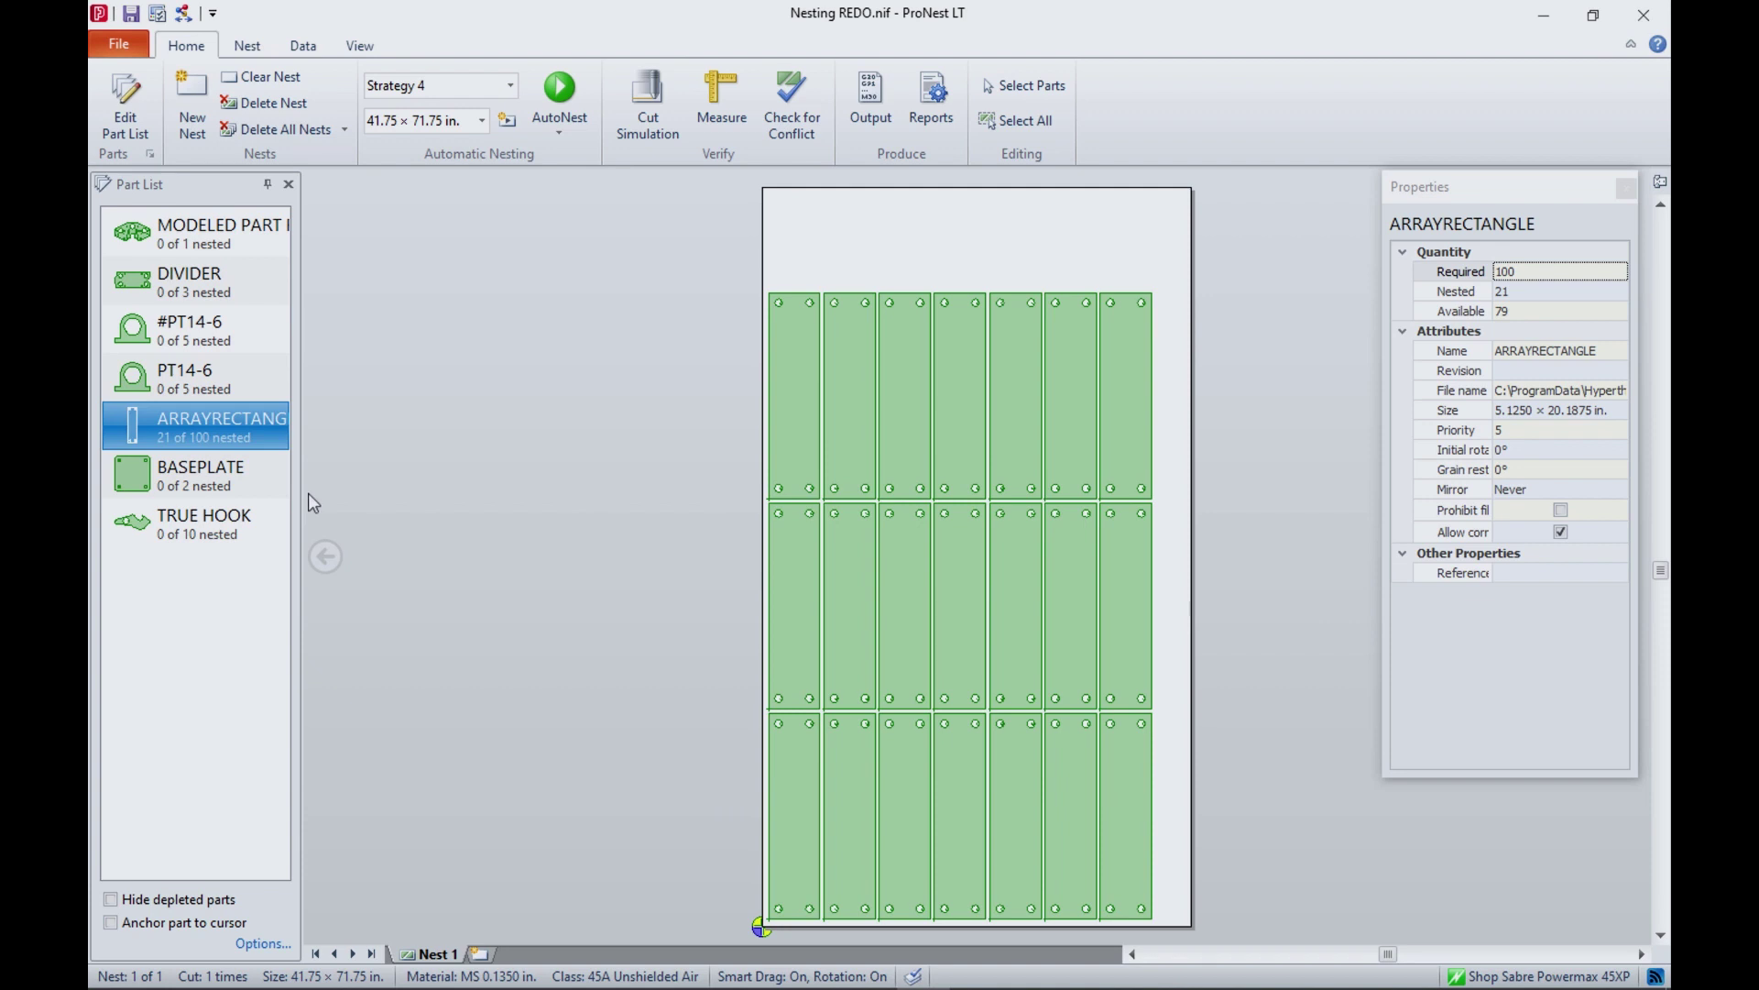
Drag a BASEPLATE part onto the sheet's top-left corner above the array
drag(204, 481, 814, 252)
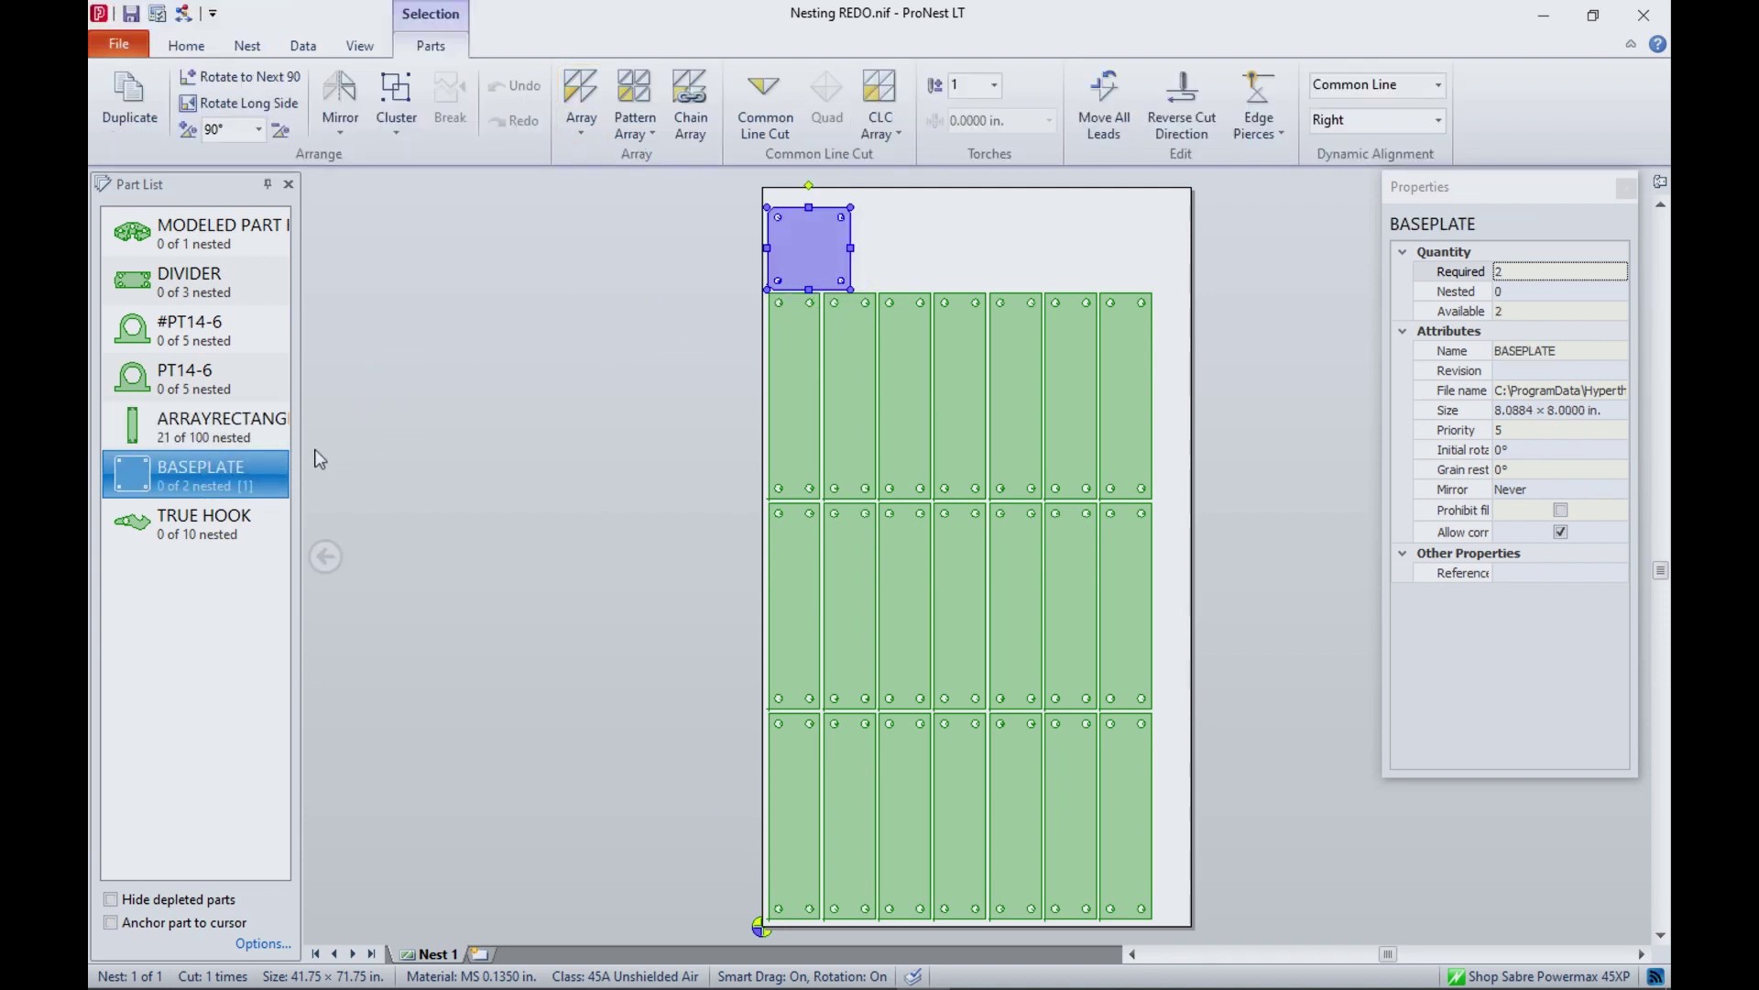
drag(220, 485, 903, 251)
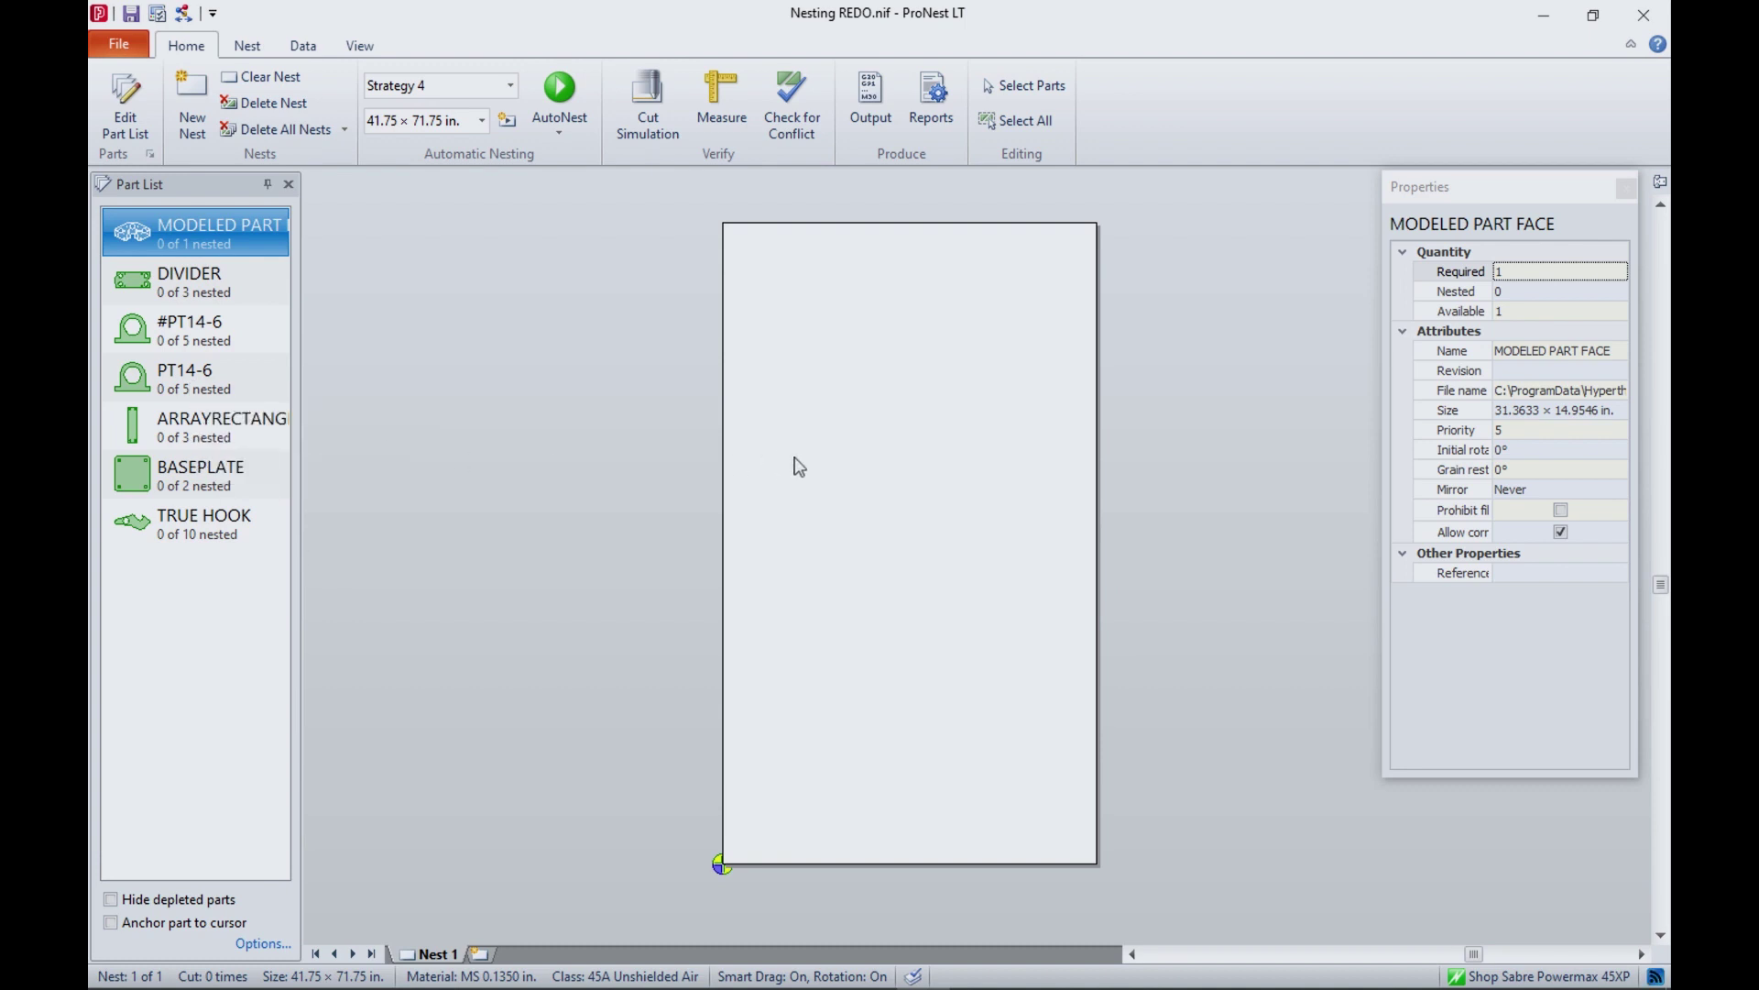
AutoNest all parts onto two sheets, then play the cut simulation for Nest 1
click(563, 88)
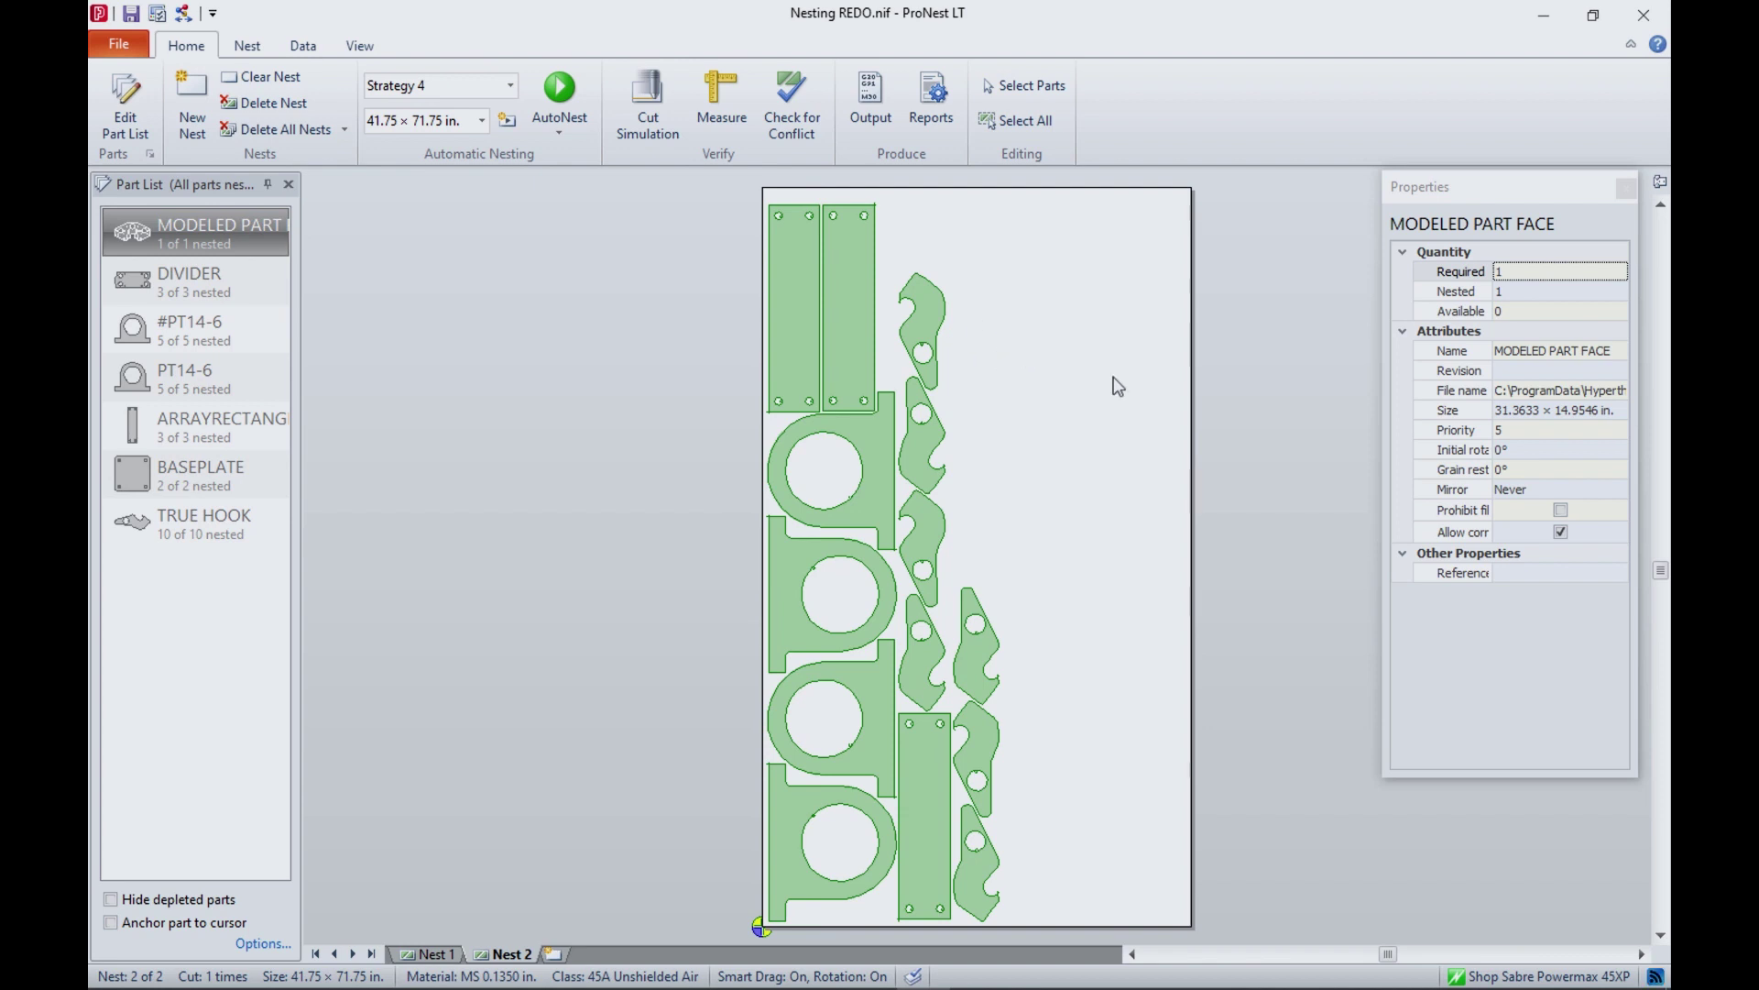
click(449, 954)
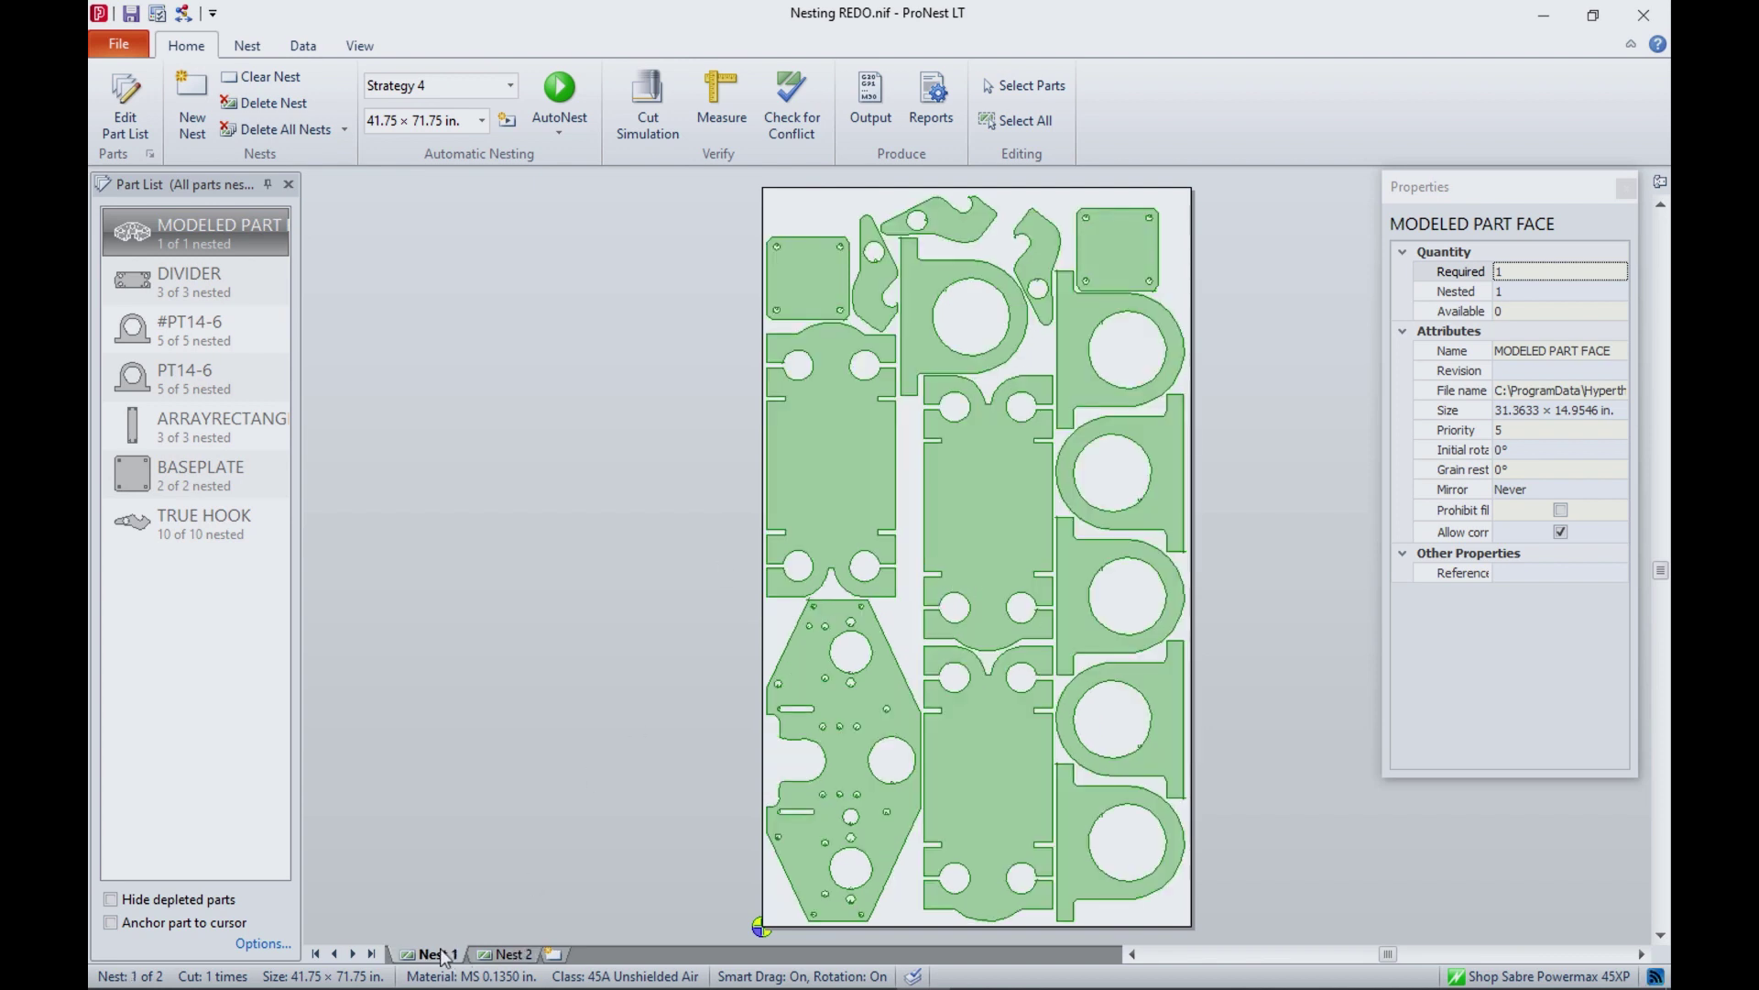
click(651, 117)
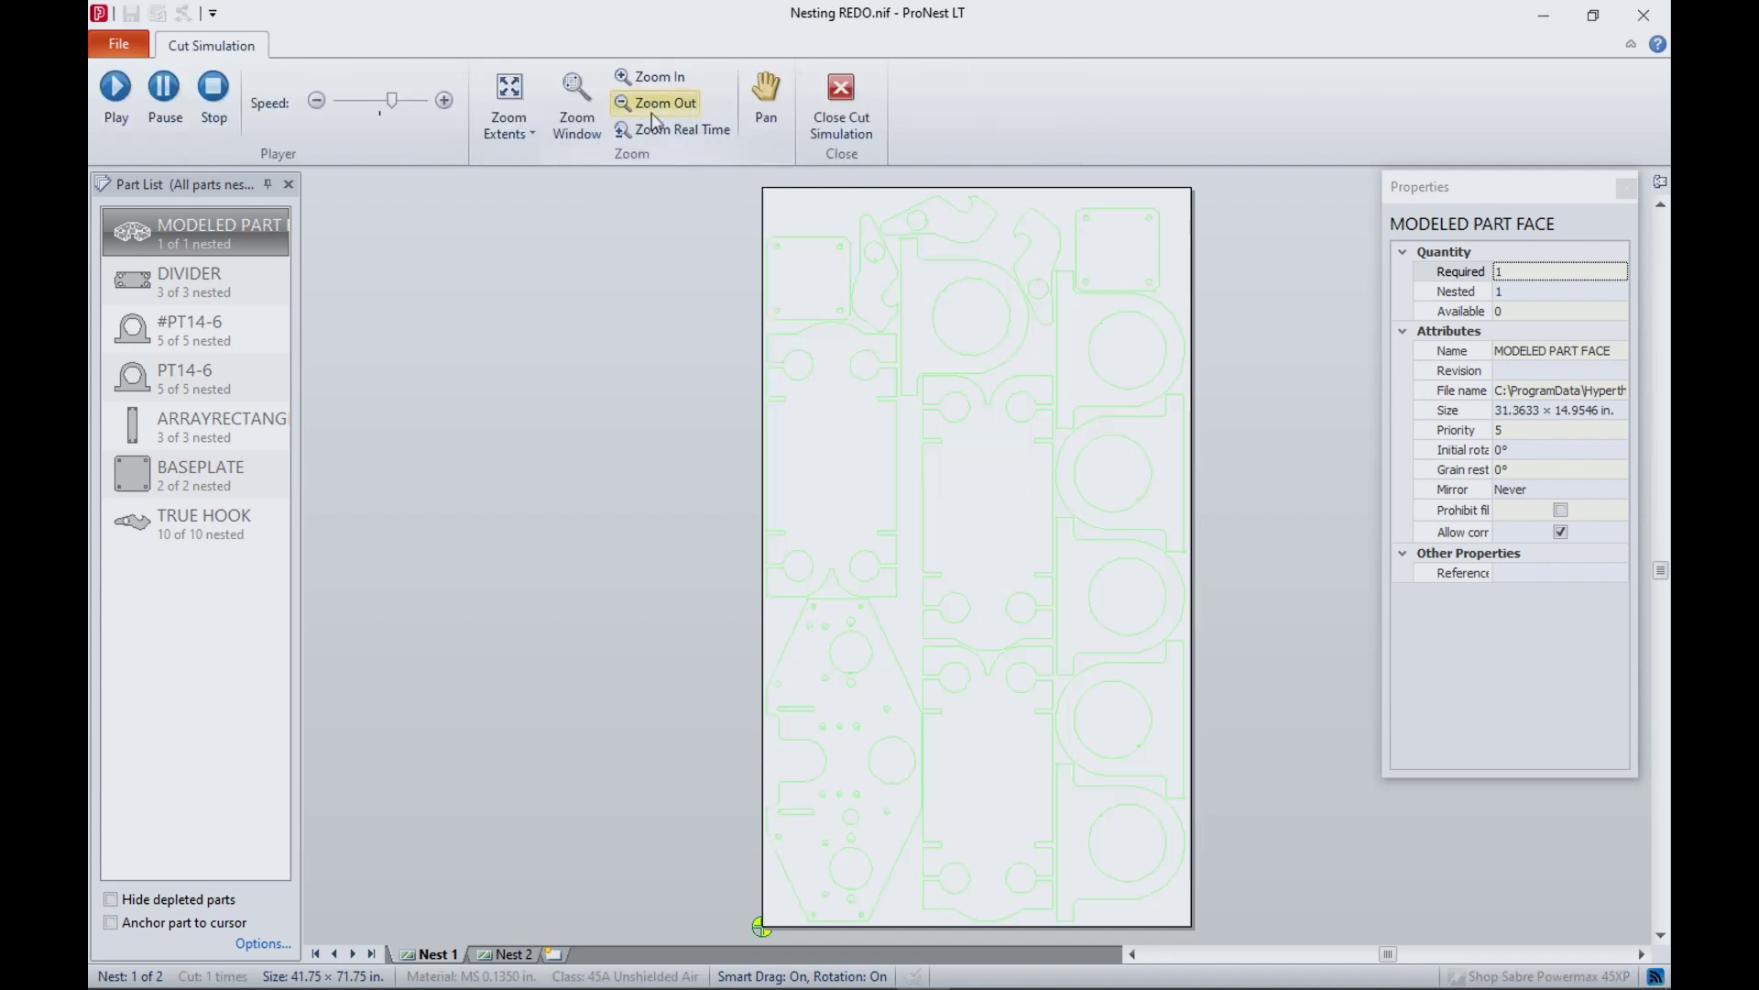
click(115, 91)
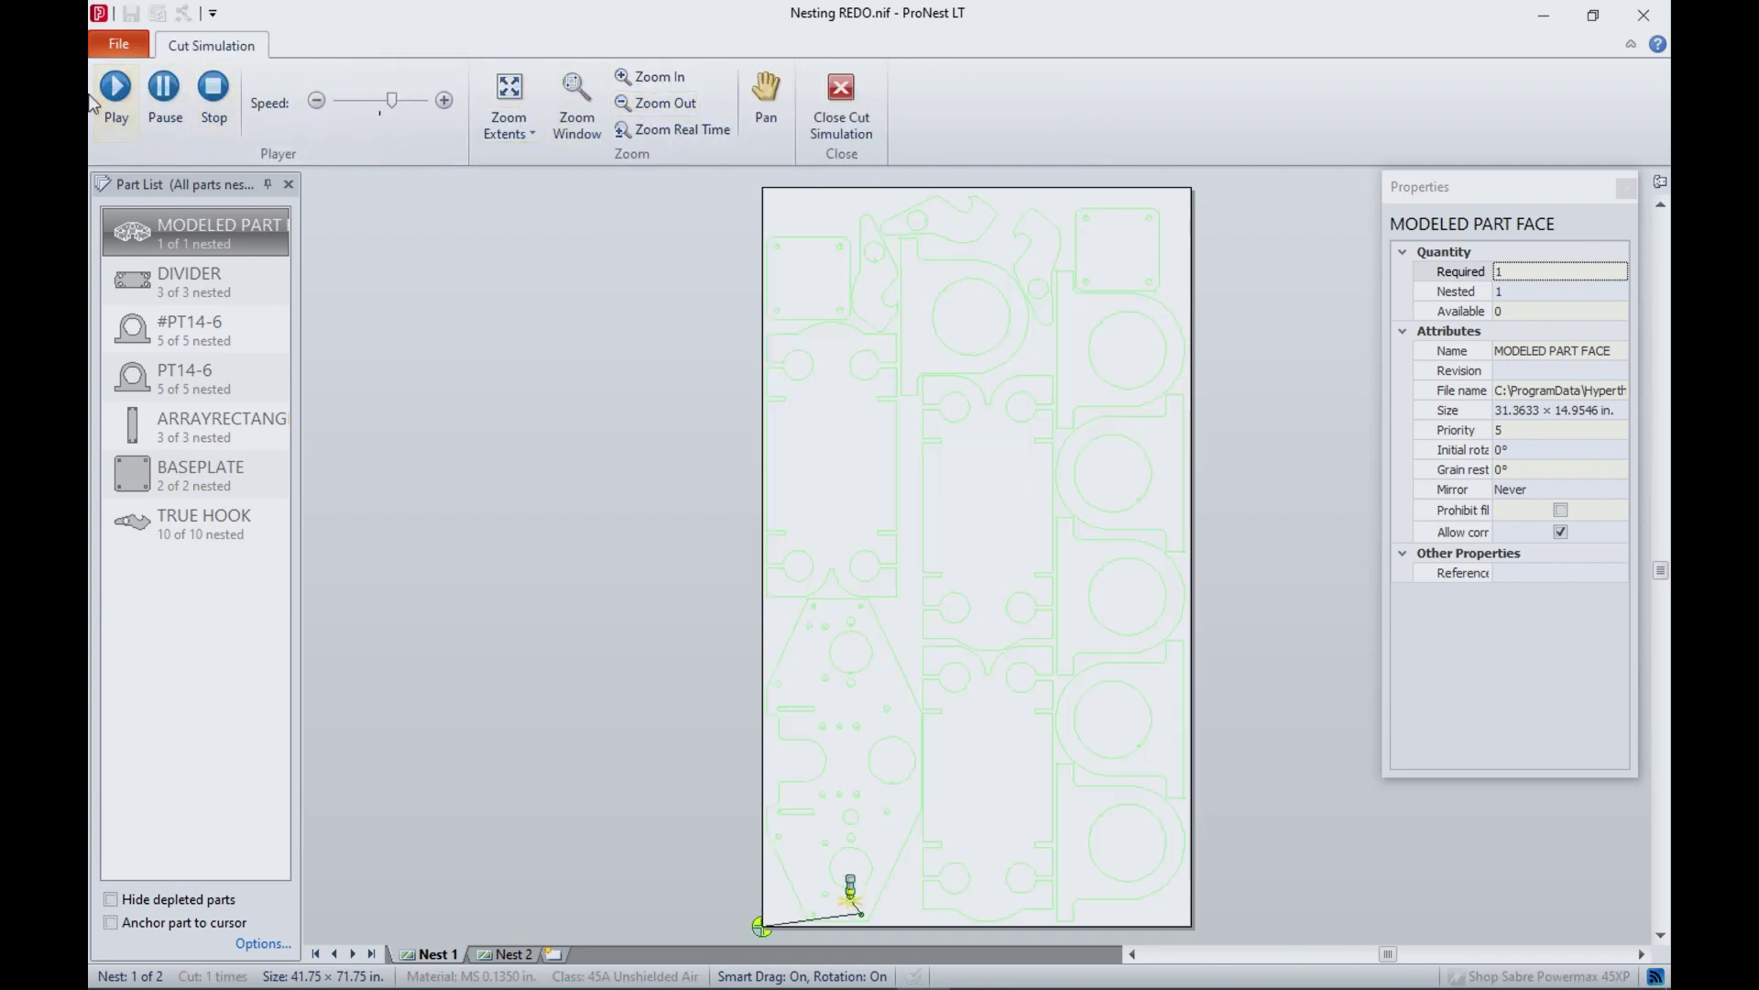